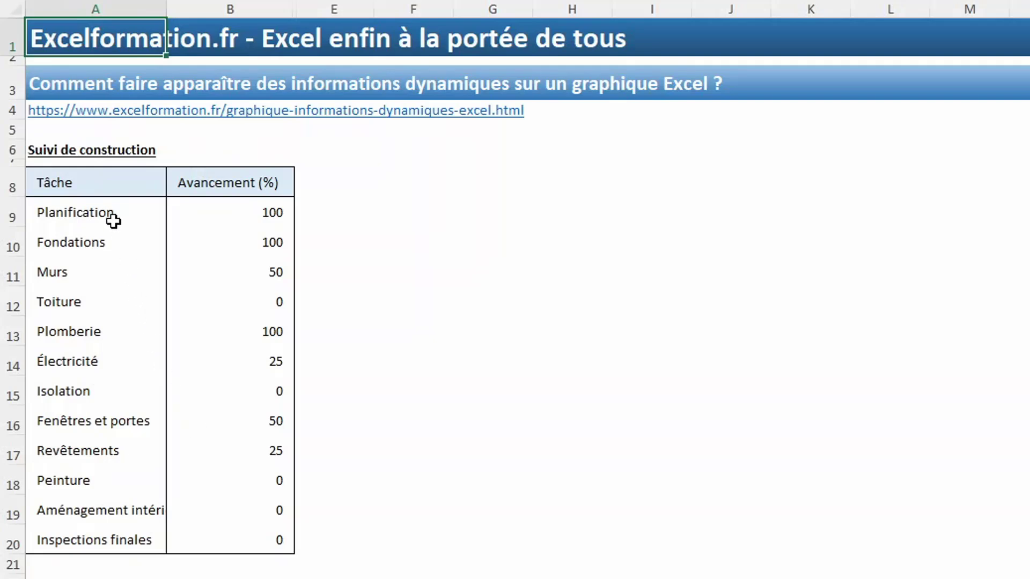
- Insert a clustered 2D bar chart from A8:B20 and apply the third chart style, with the grey gradient background
mouse_move(118, 189)
mouse_down()
mouse_move(223, 337)
mouse_move(242, 531)
mouse_up()
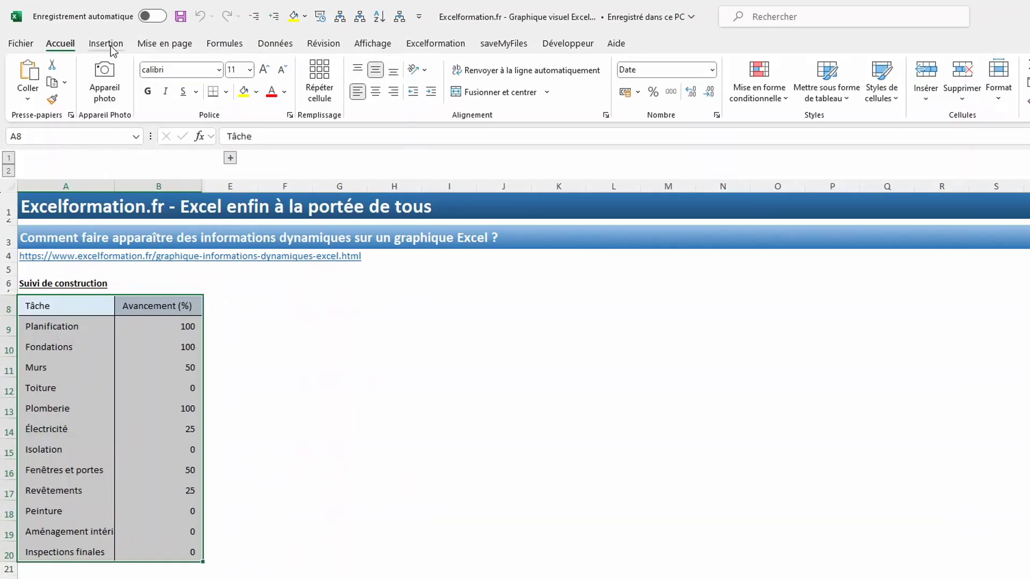
click(110, 46)
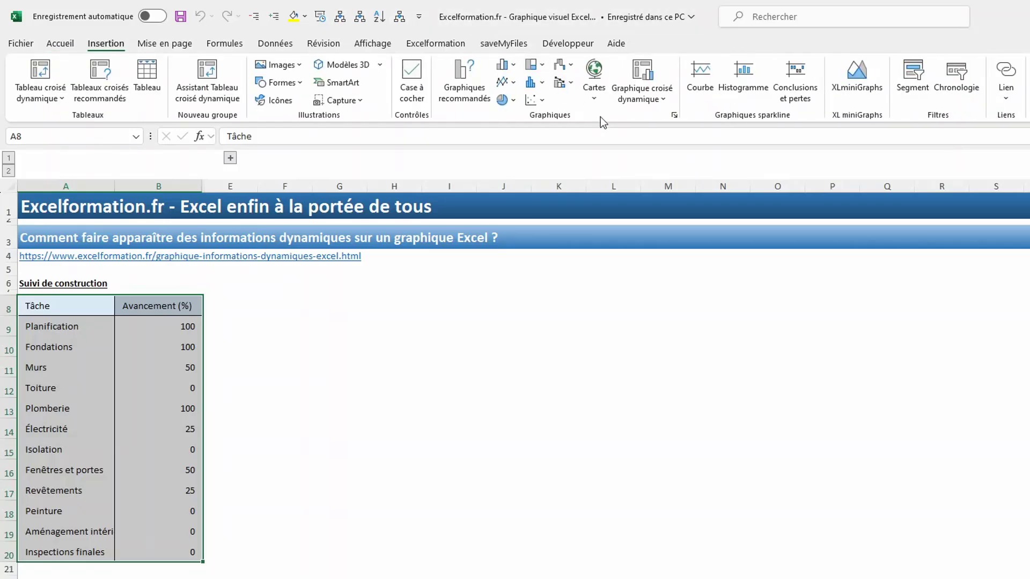
click(503, 66)
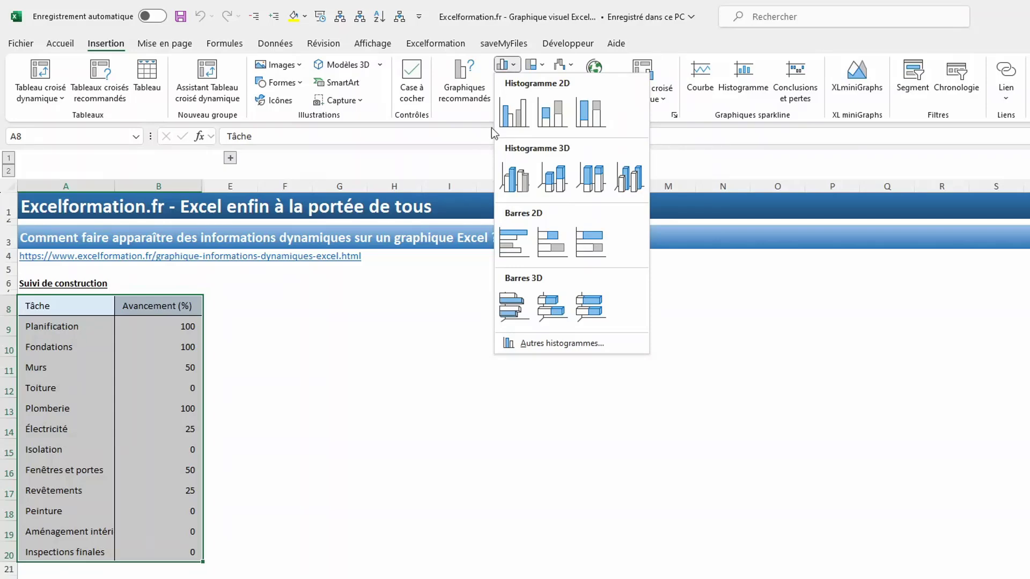
click(524, 247)
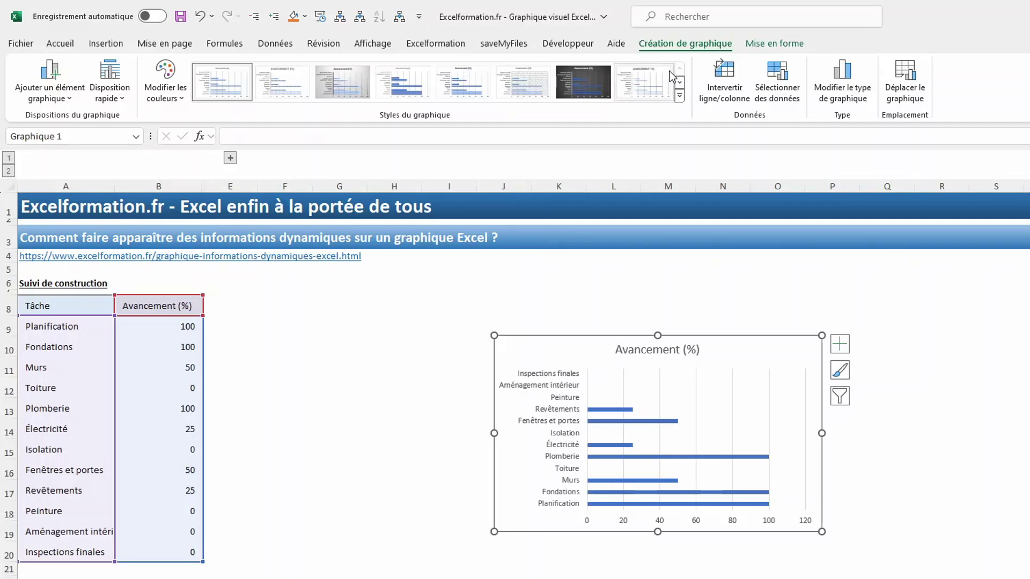
click(681, 97)
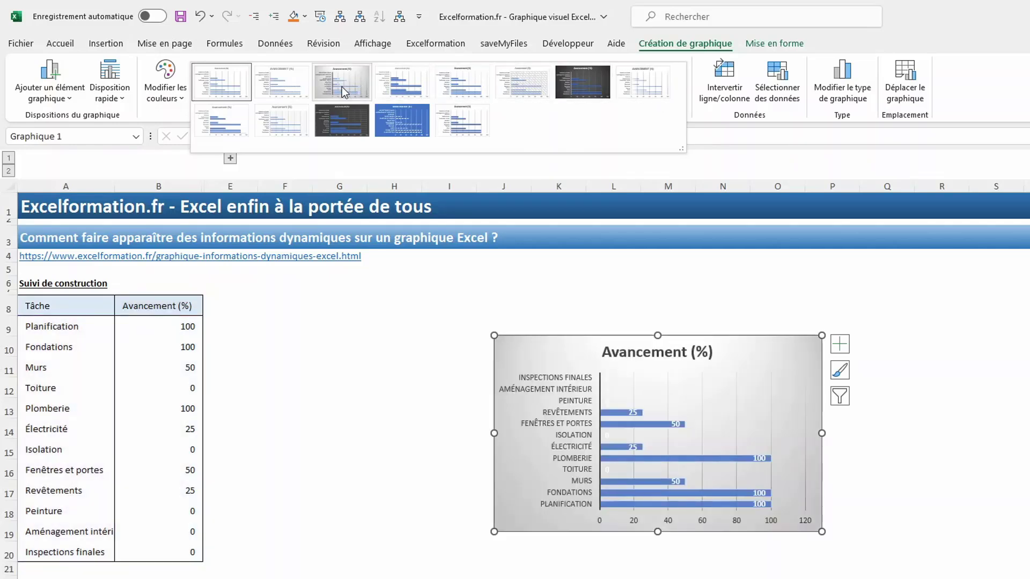
click(343, 87)
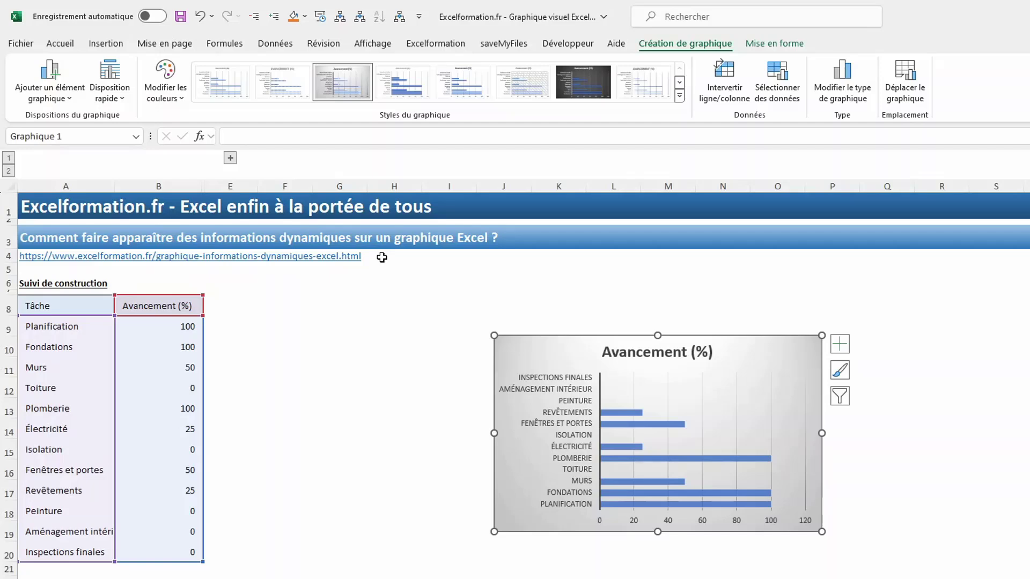
- Expand the grouped columns C and D and enter the headers "Terminées" in C8 and "Non démarrées" in D8
click(231, 158)
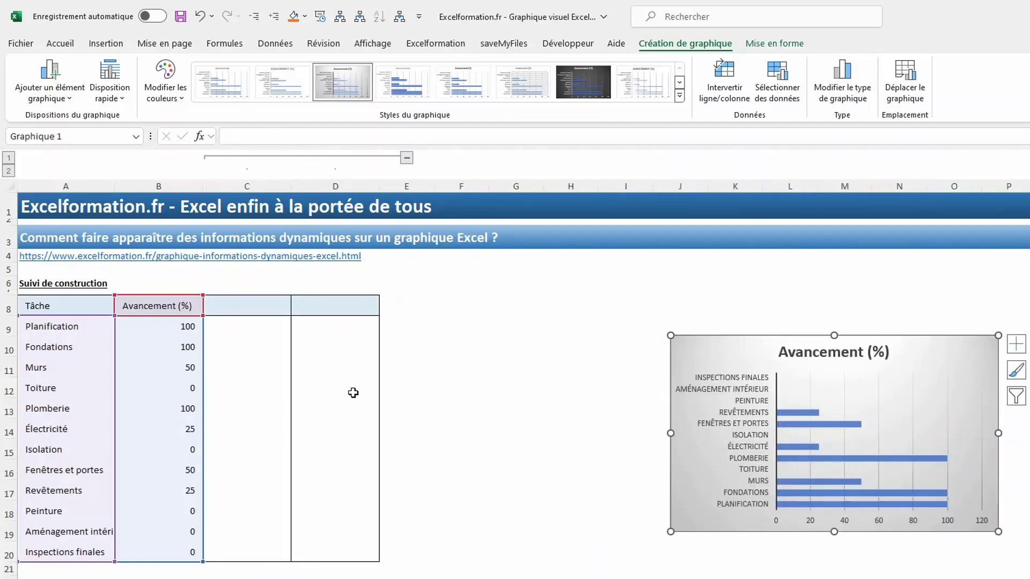
click(270, 310)
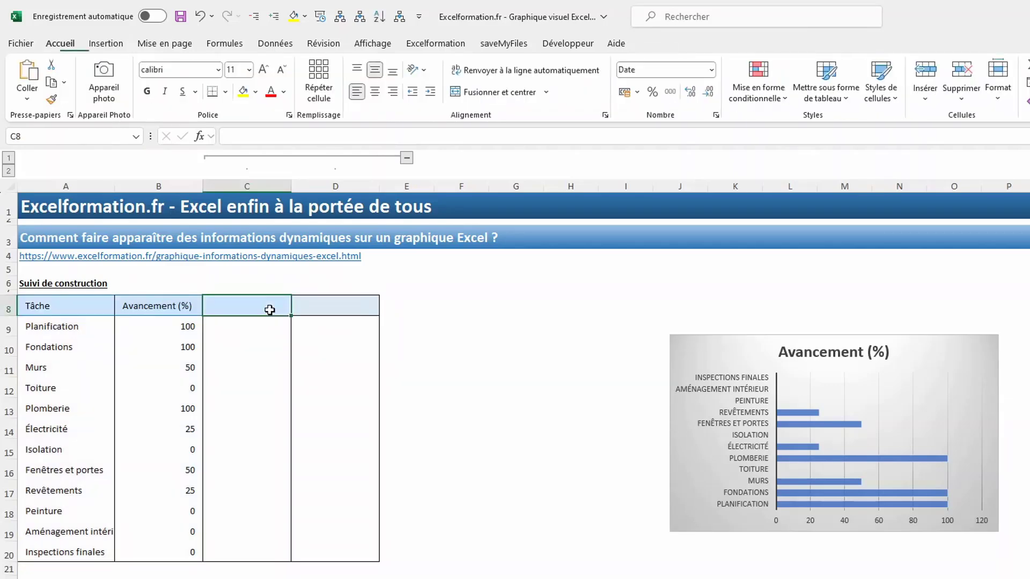
text(Terminées)
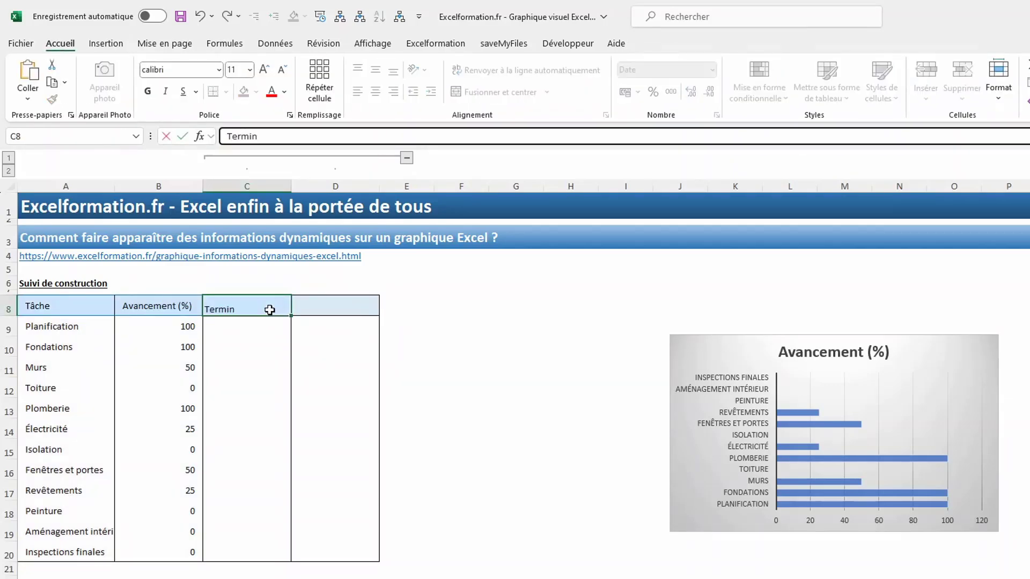
key(Tab)
text(Non démarr)
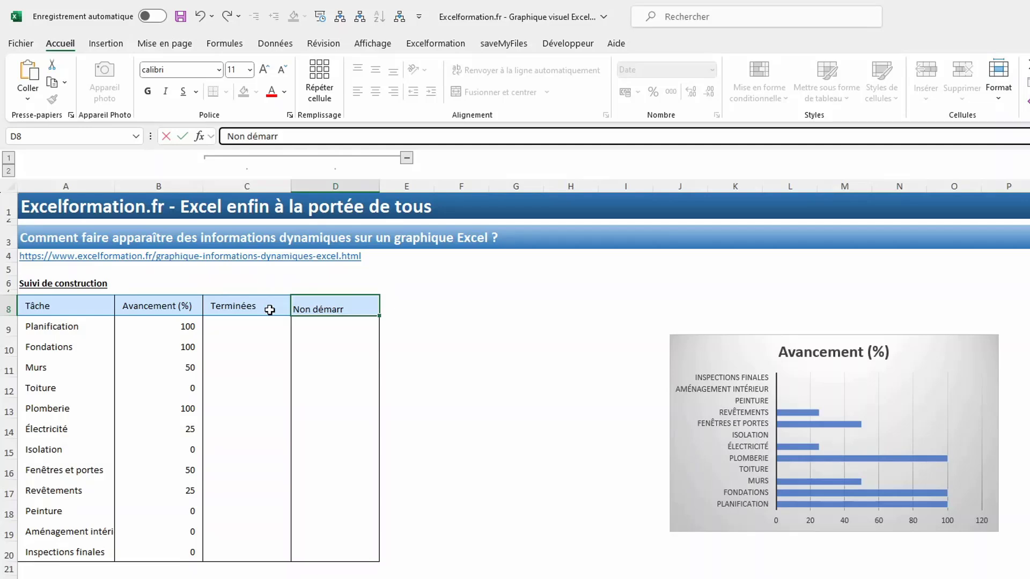
text(ées)
key(Down)
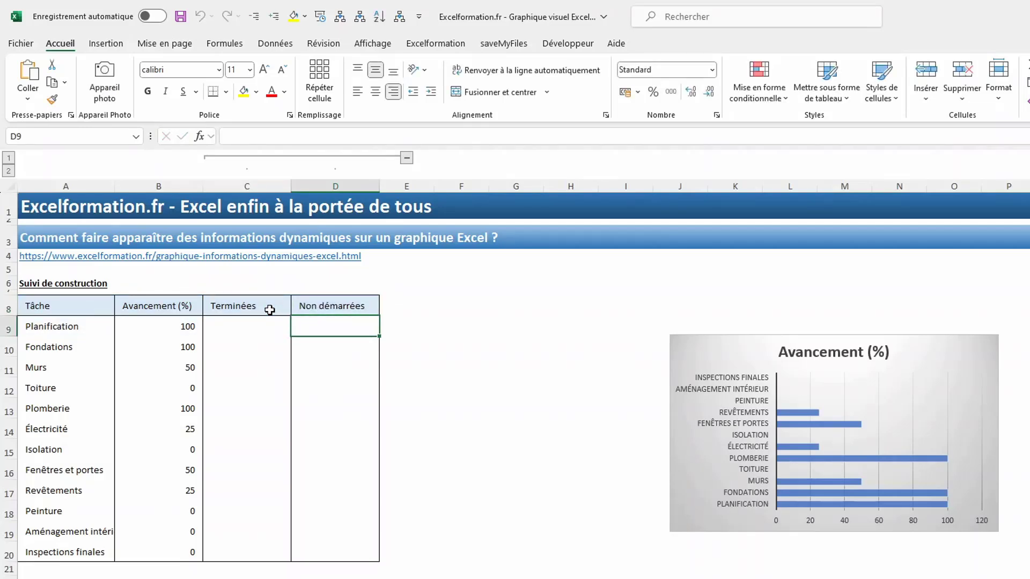
- Enter the formula =SI(B9=100;100;NA()) in C9 for the Terminées column
key(Left)
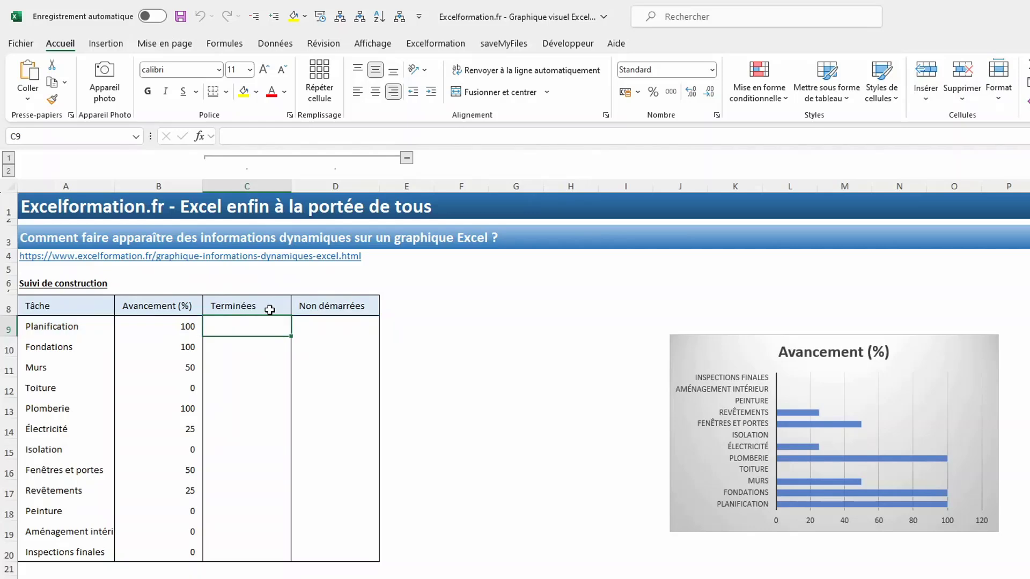
text(=)
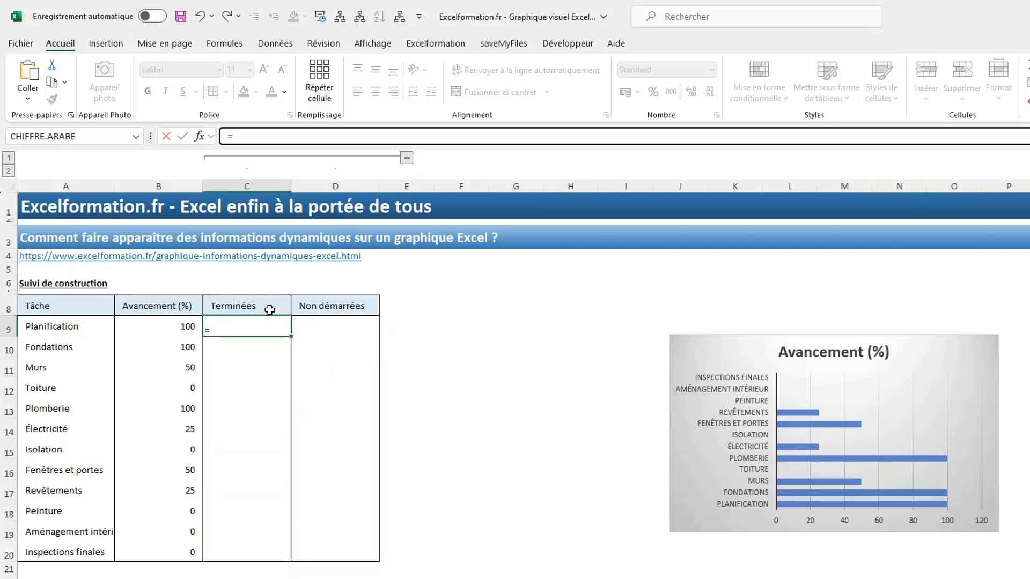
text(si)
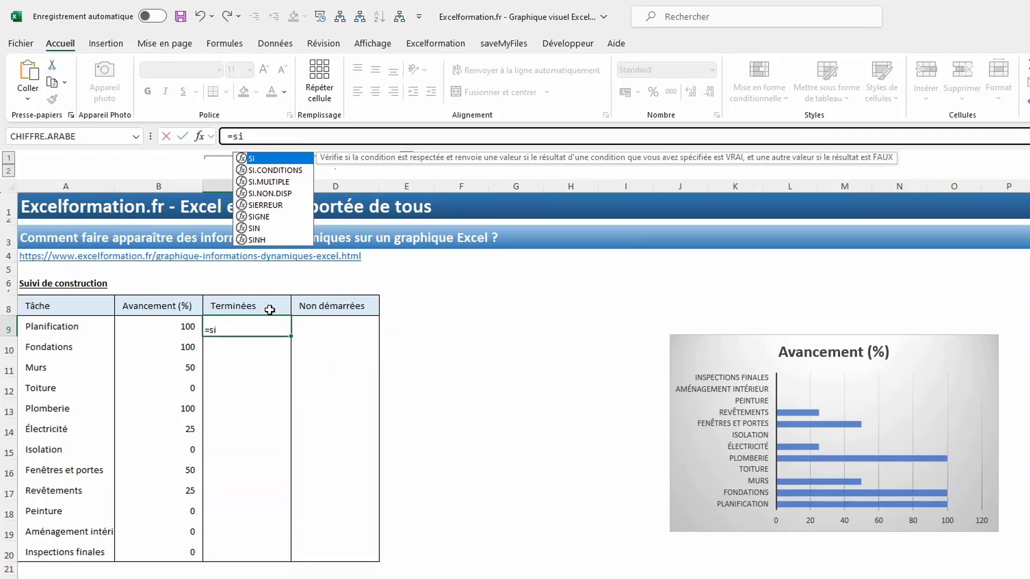
text(()
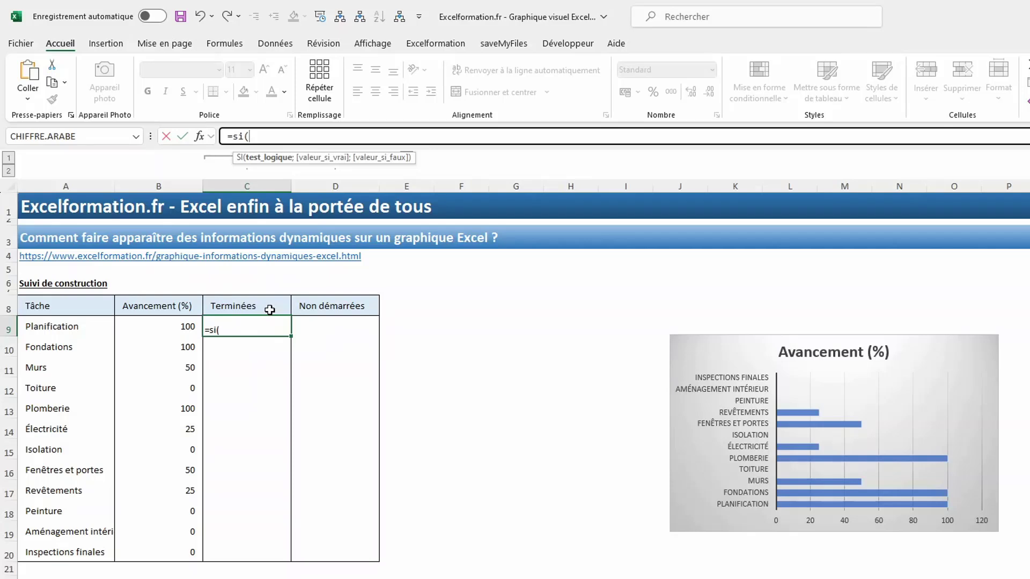
click(175, 327)
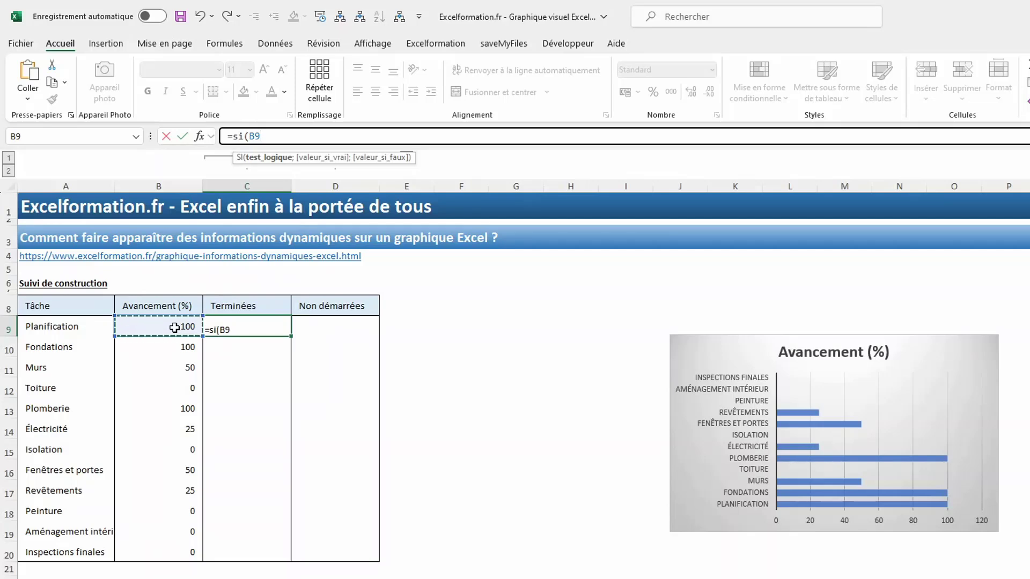
text(=100;)
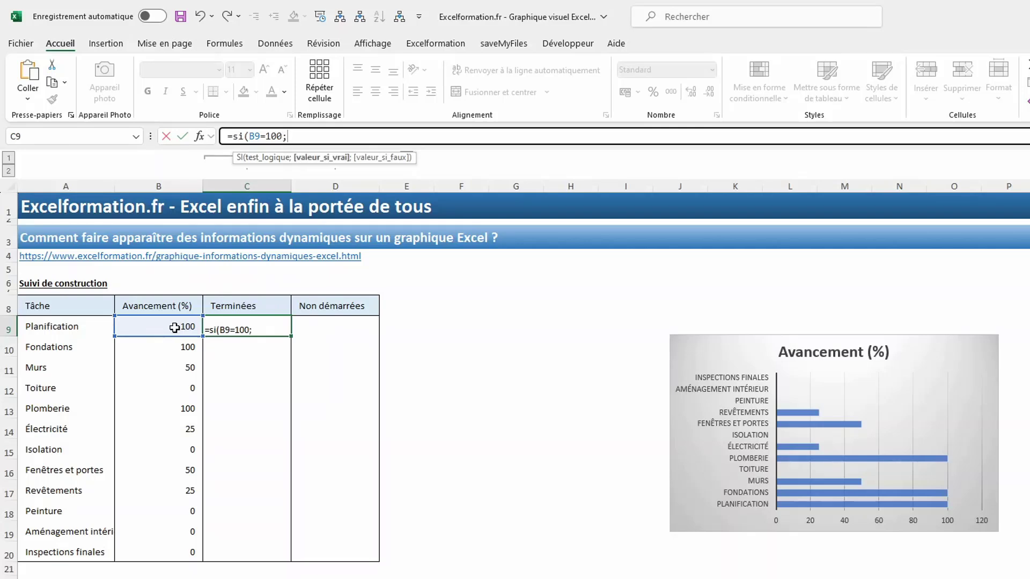
click(175, 328)
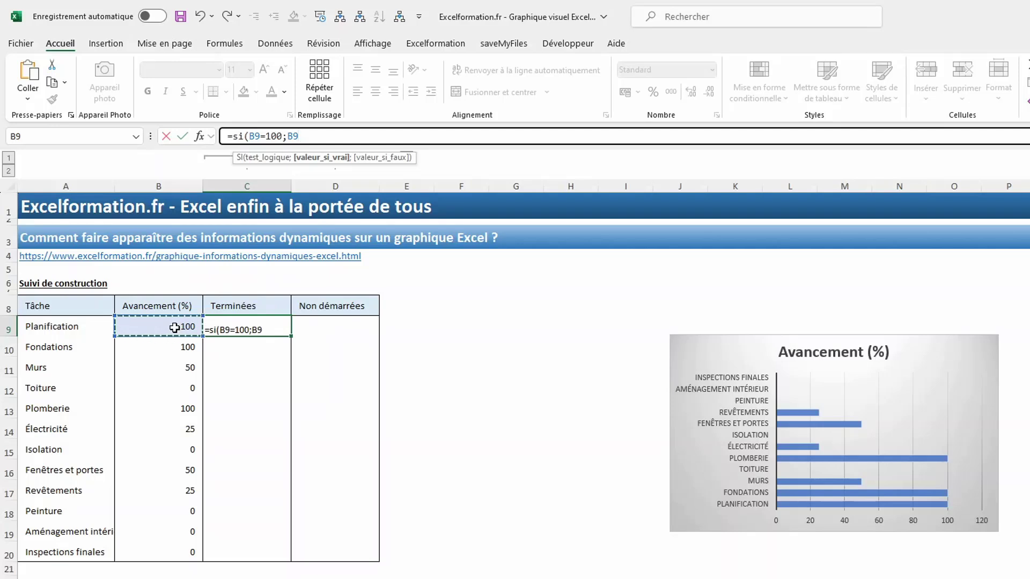
key(BackSpace)
text(100)
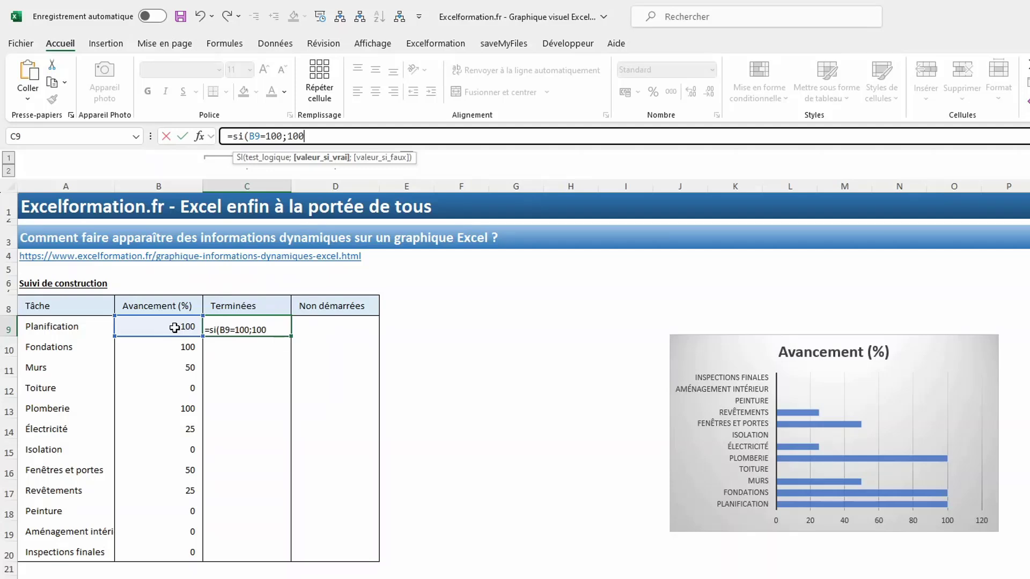
text(;)
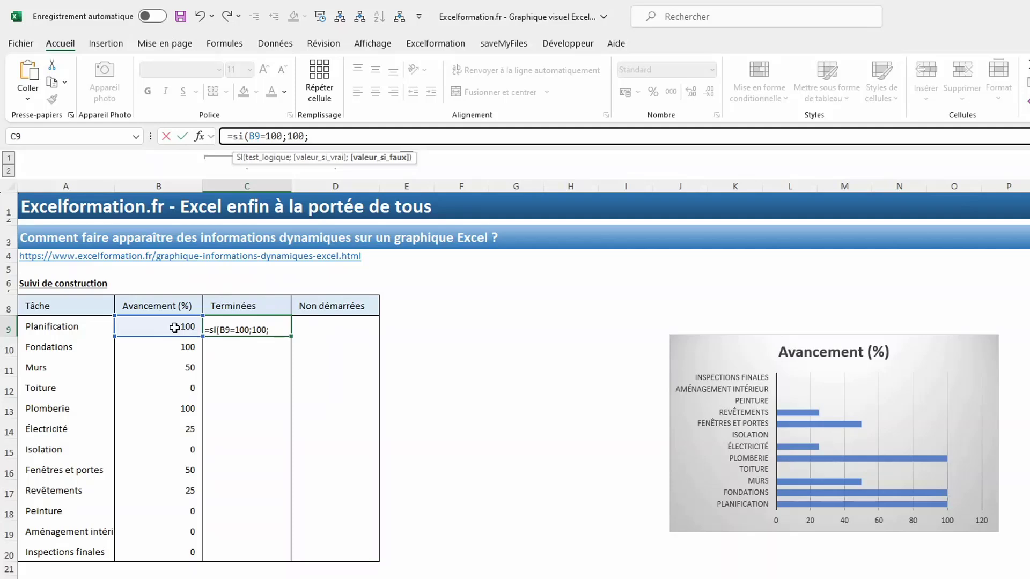
text(na())
text())
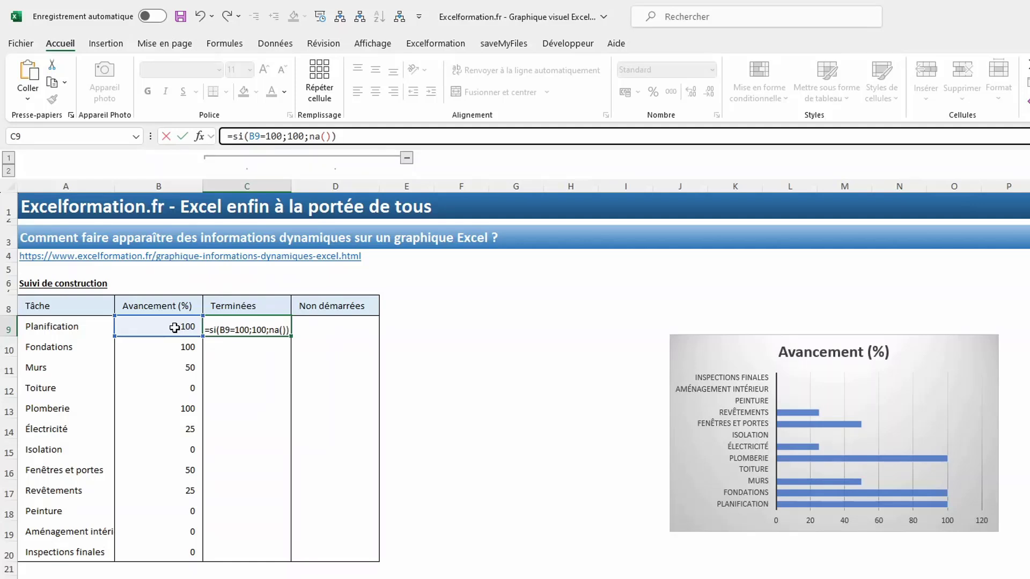
key(Return)
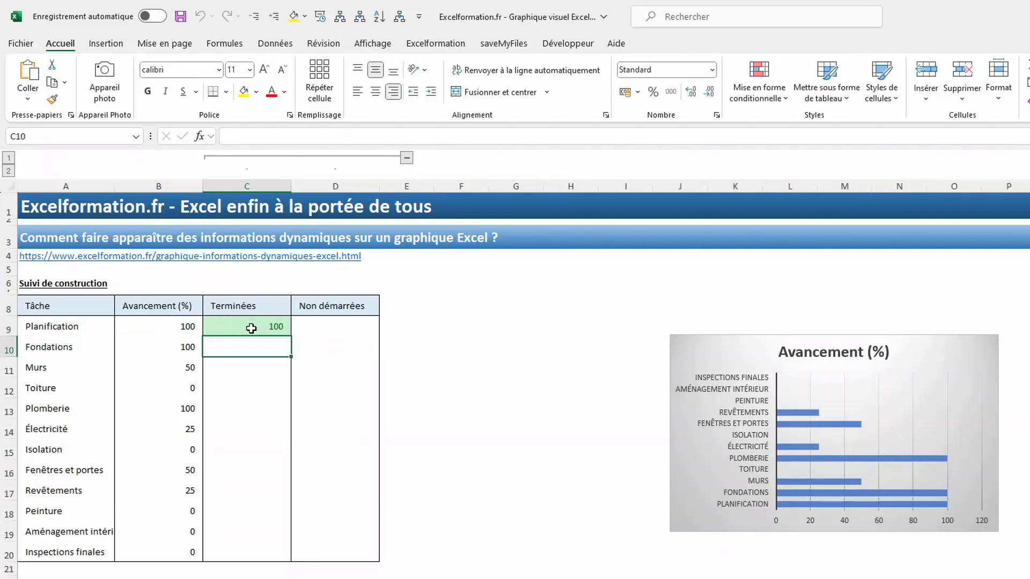
- Fill the C9 formula through the whole Terminées column, C9:C20
click(252, 328)
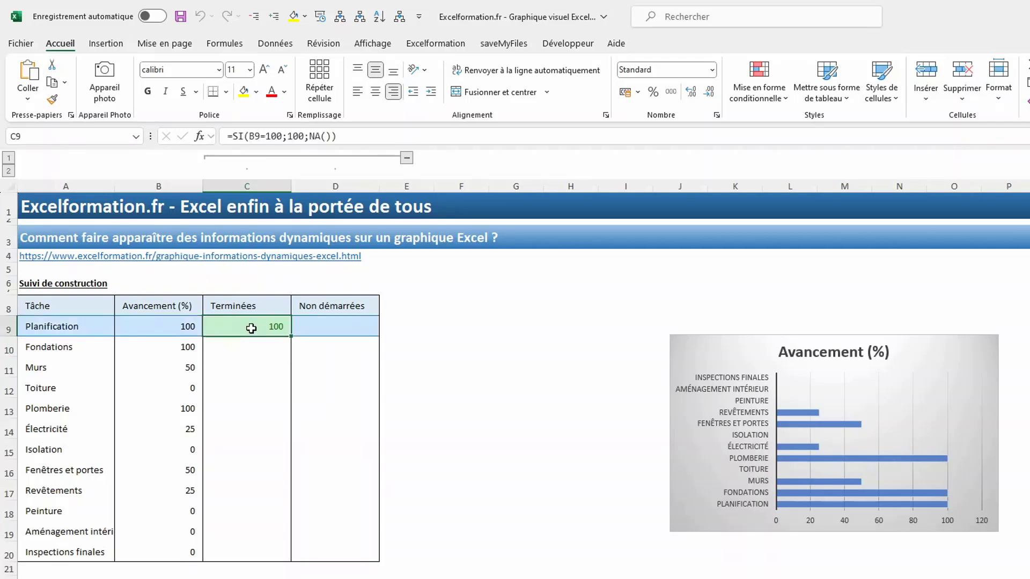
key(shift+Down)
key(shift+Down)
key(shift+Down)
key(shift+Down)
key(shift+Down)
key(shift+Down)
key(shift+Down)
key(shift+Down)
key(shift+Down)
key(shift+Down)
key(shift+Down)
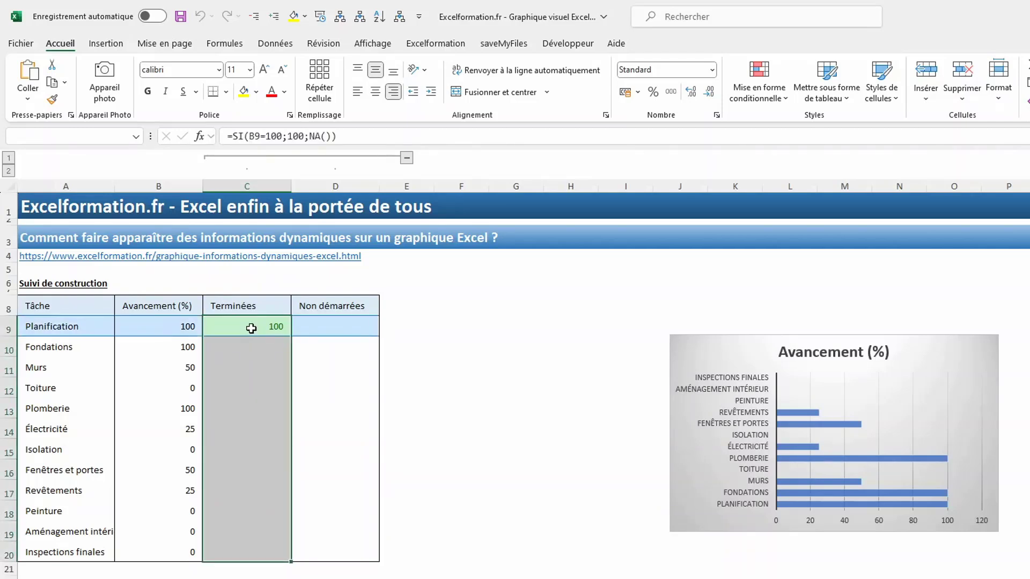
key(F2)
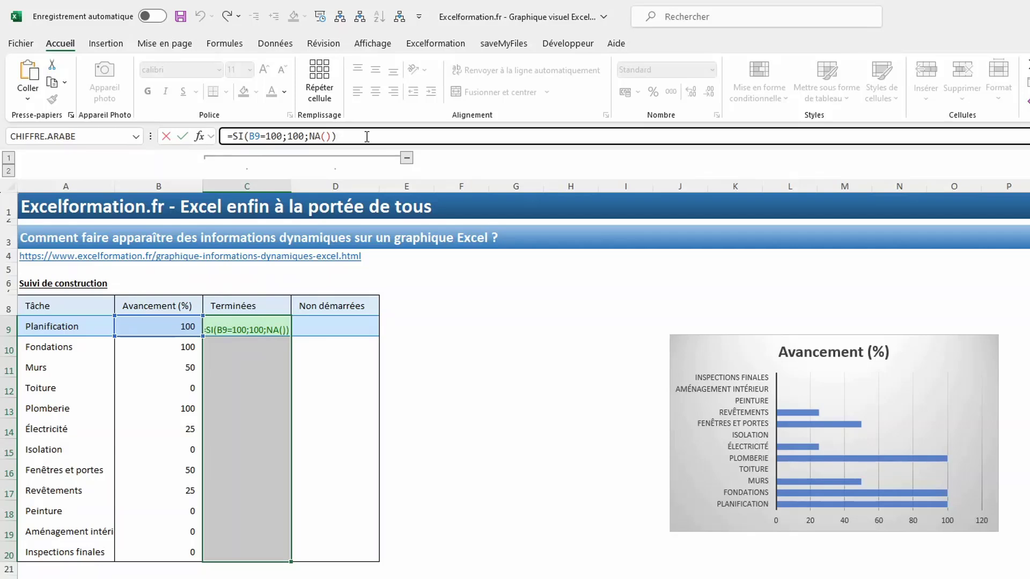
key(ctrl+Return)
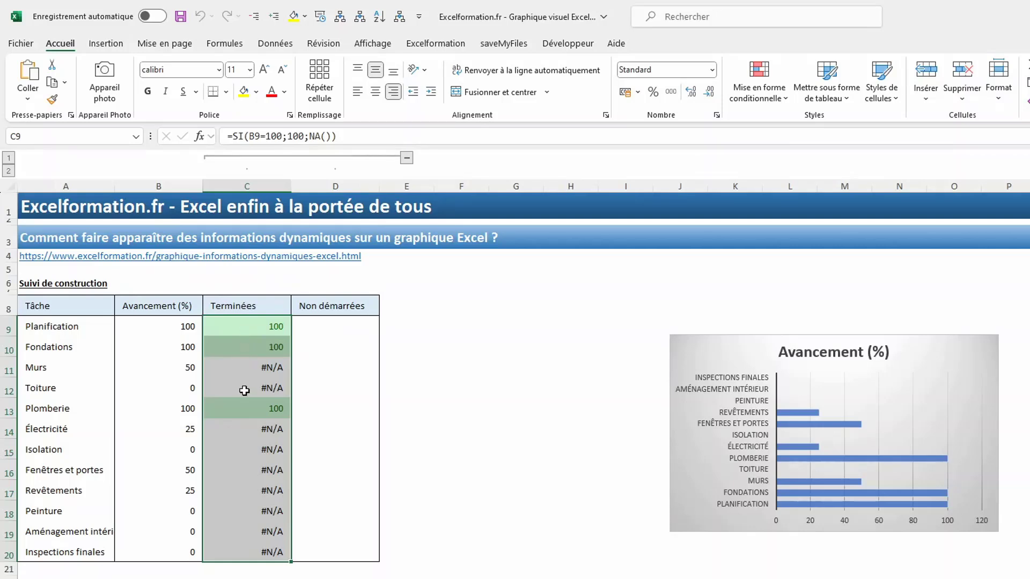
- Fill the Non démarrées column, D9:D20, with the formula =SI(B9=0;0;NA())
drag(315, 322, 323, 545)
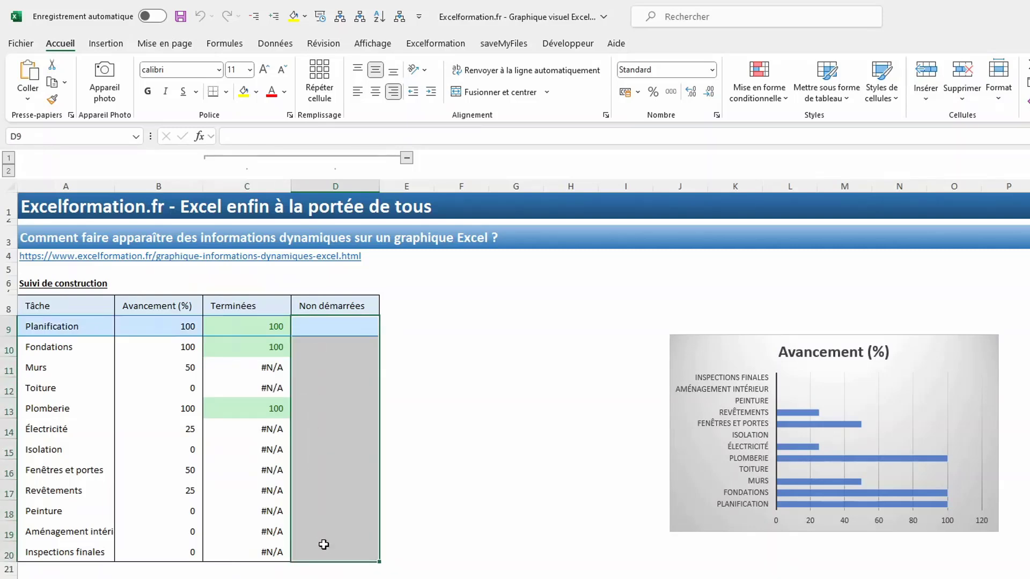
text(=si()
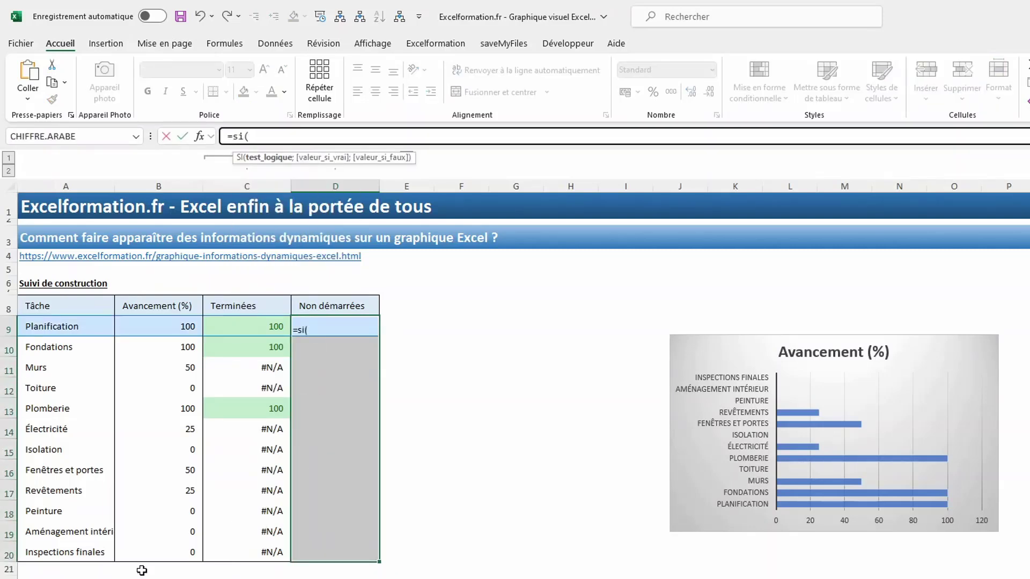
click(164, 331)
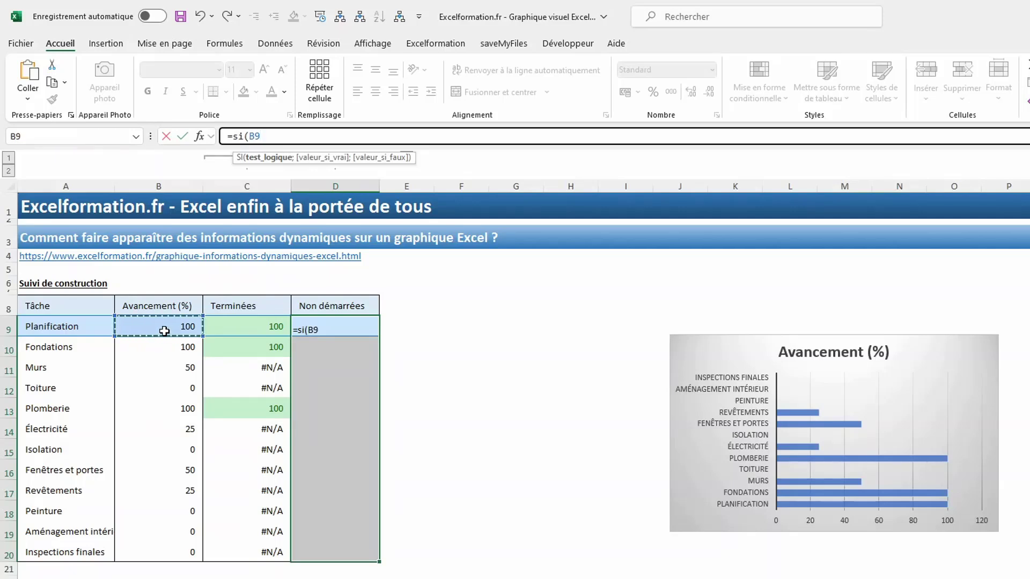
text(=0;0)
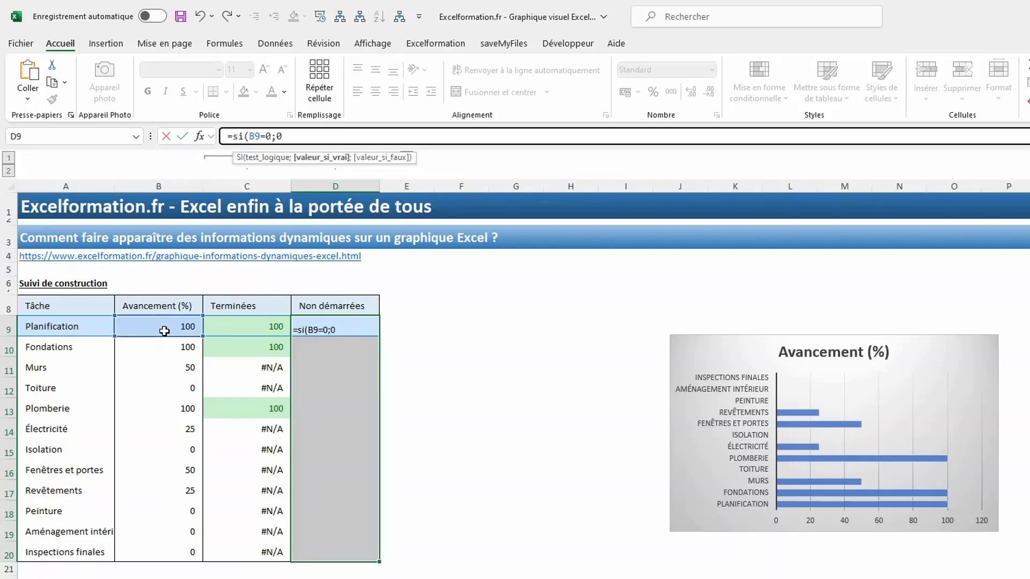
text(;na()
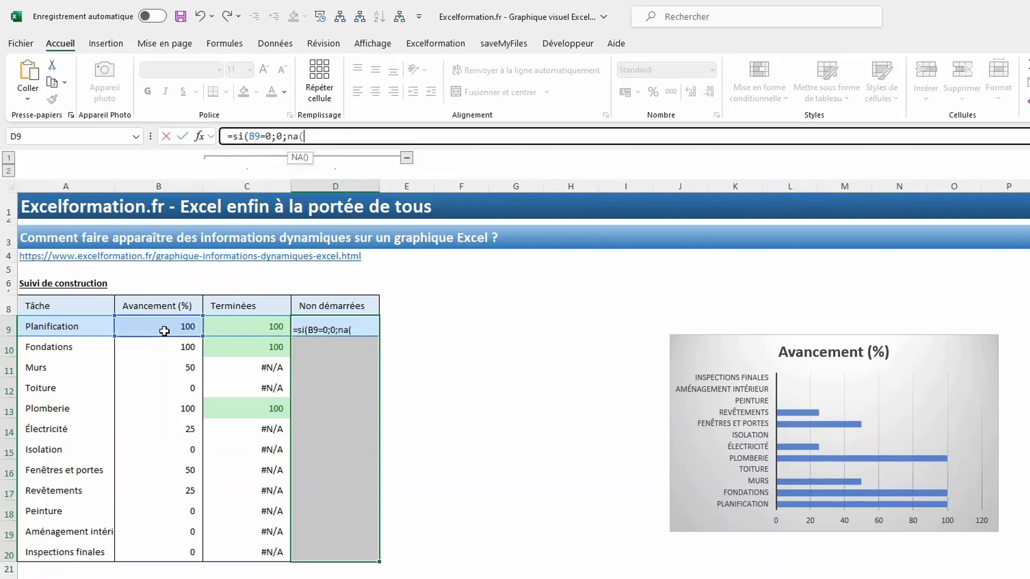
text()))
key(ctrl+Return)
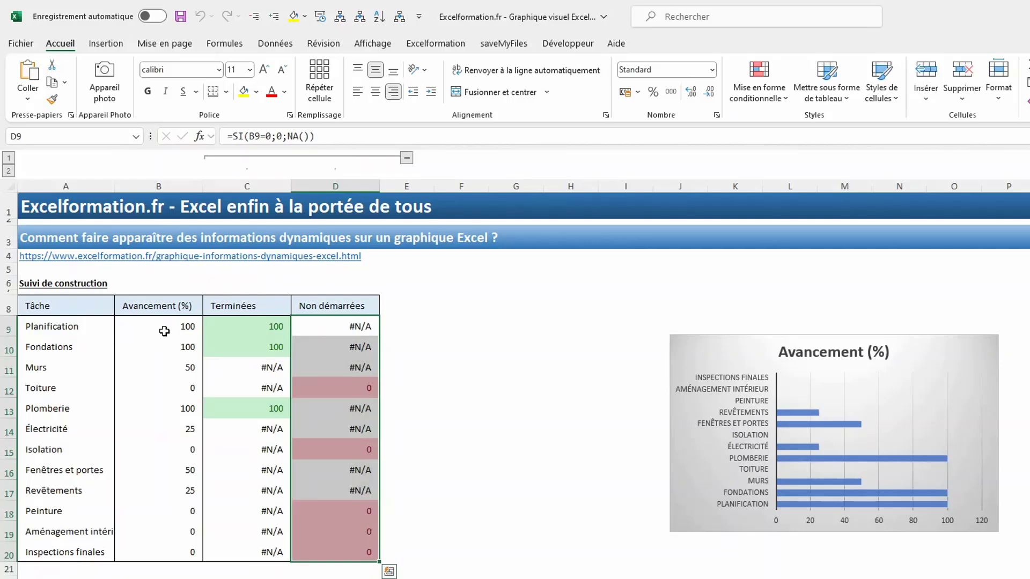
- Enlarge the bar chart so its upper-left corner reaches about cell F6, and show the chart design commands
click(688, 341)
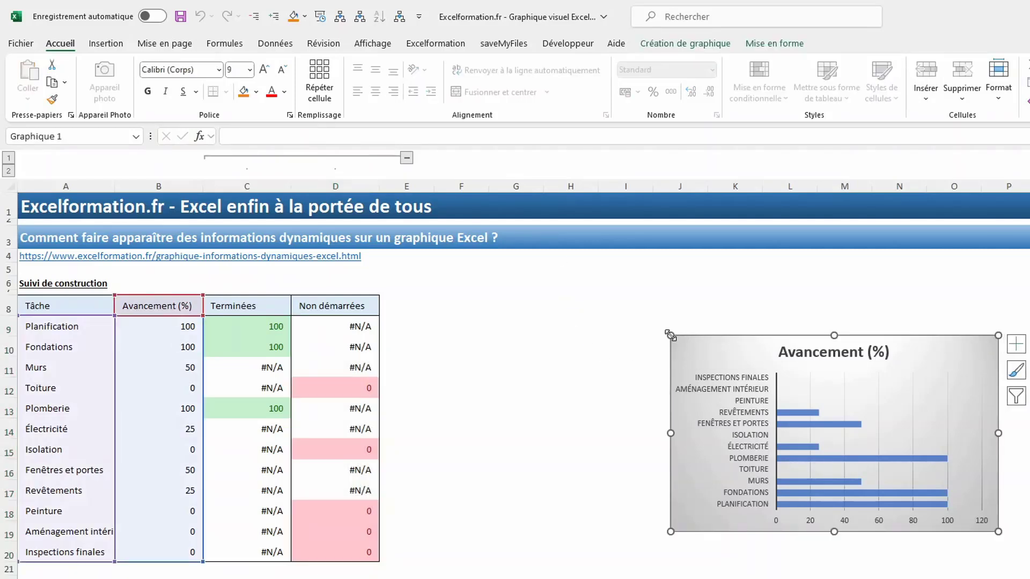
drag(670, 334, 438, 276)
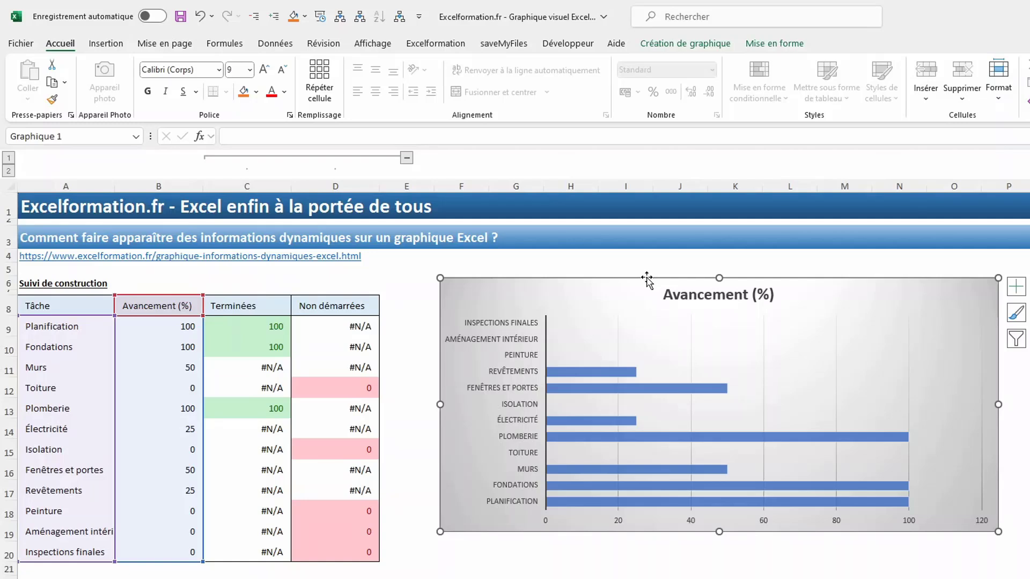
click(680, 47)
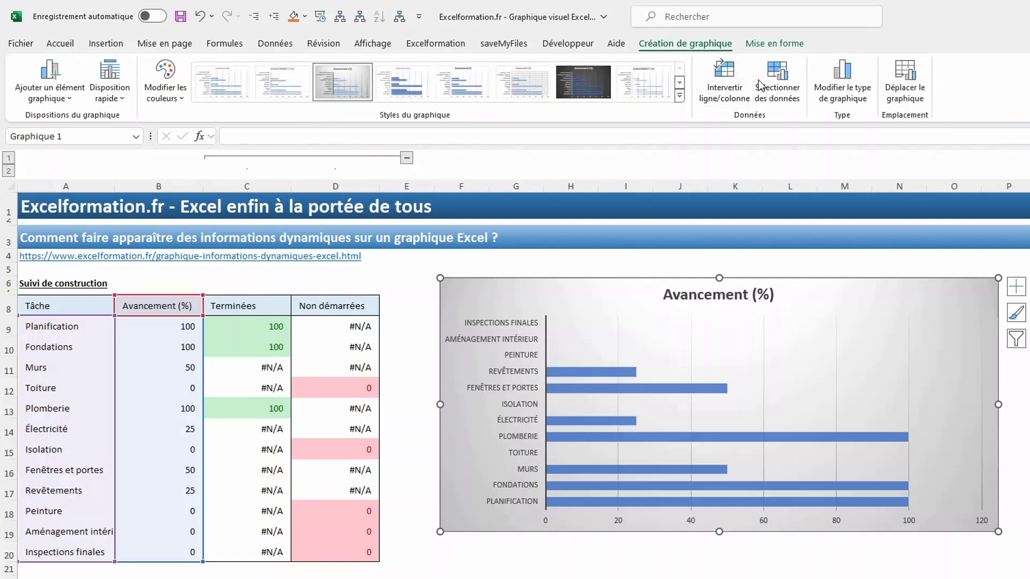
- Extend the chart's source data range to A8:D20 so it includes the Terminées and Non démarrées columns
click(776, 92)
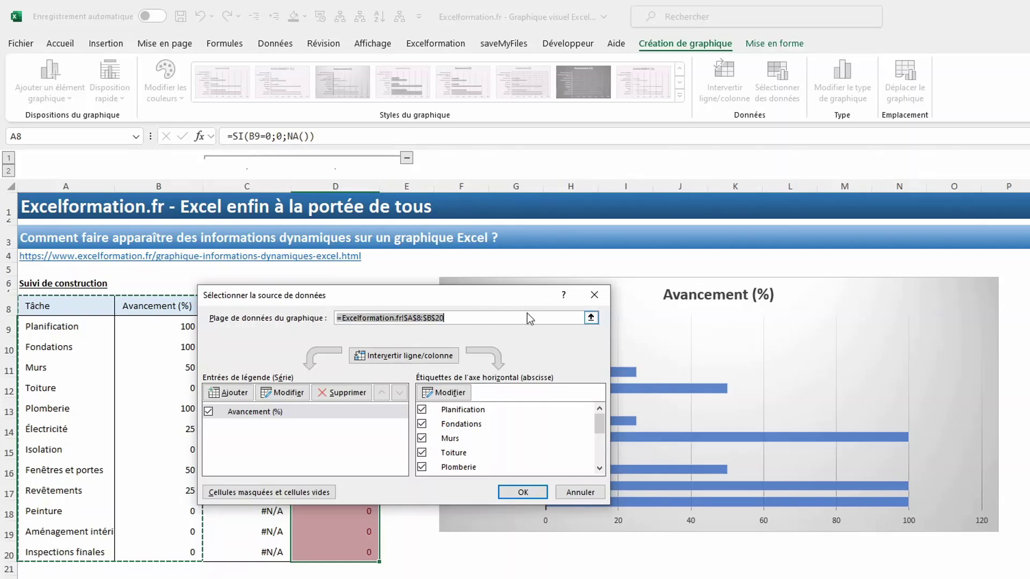
click(592, 319)
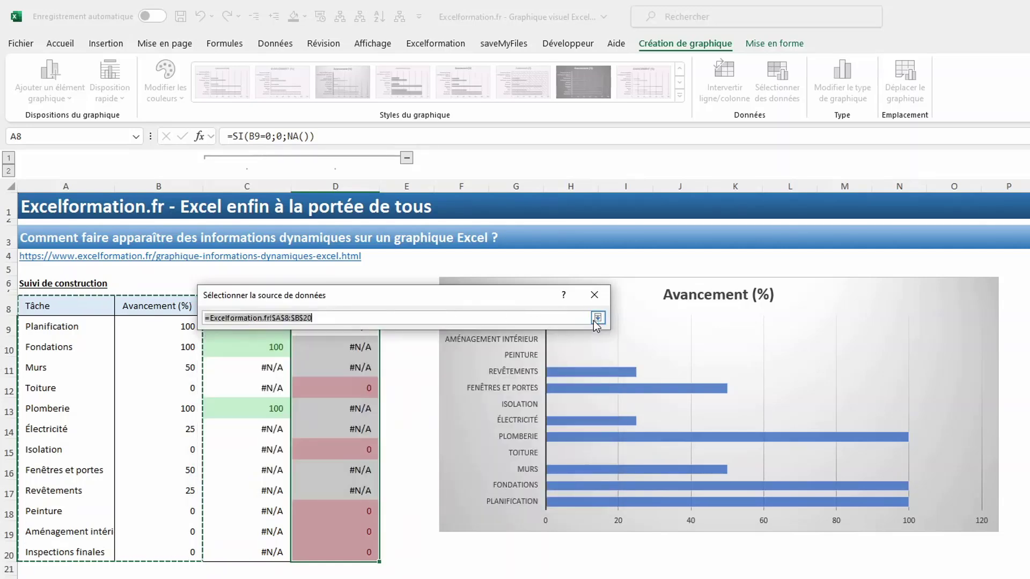
drag(74, 309, 342, 547)
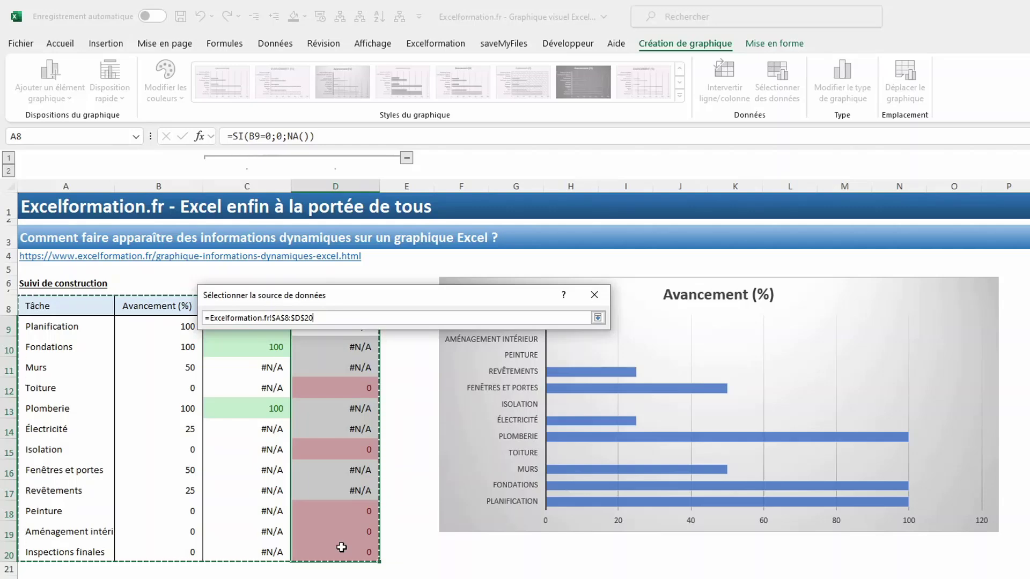
key(Return)
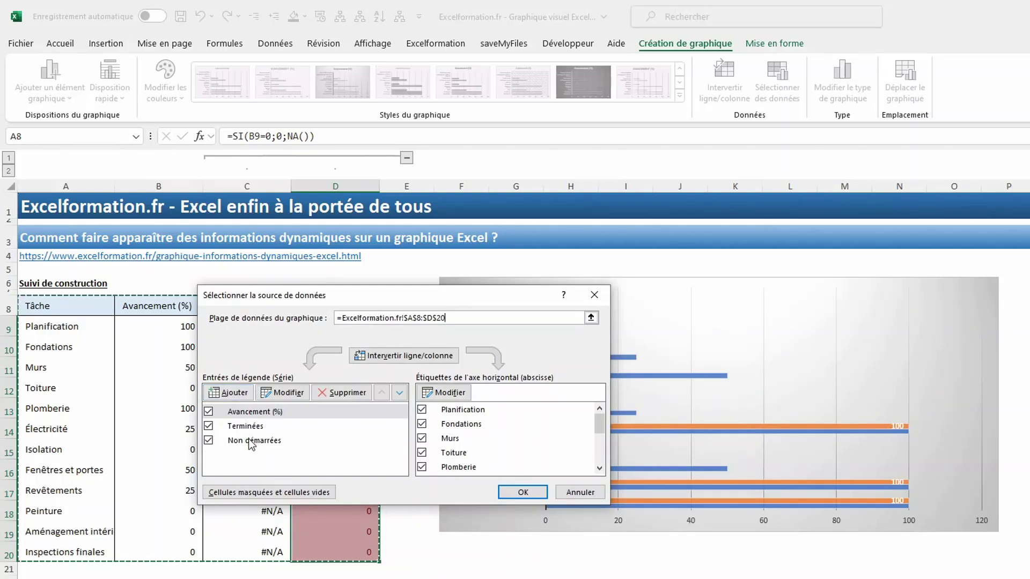
key(Return)
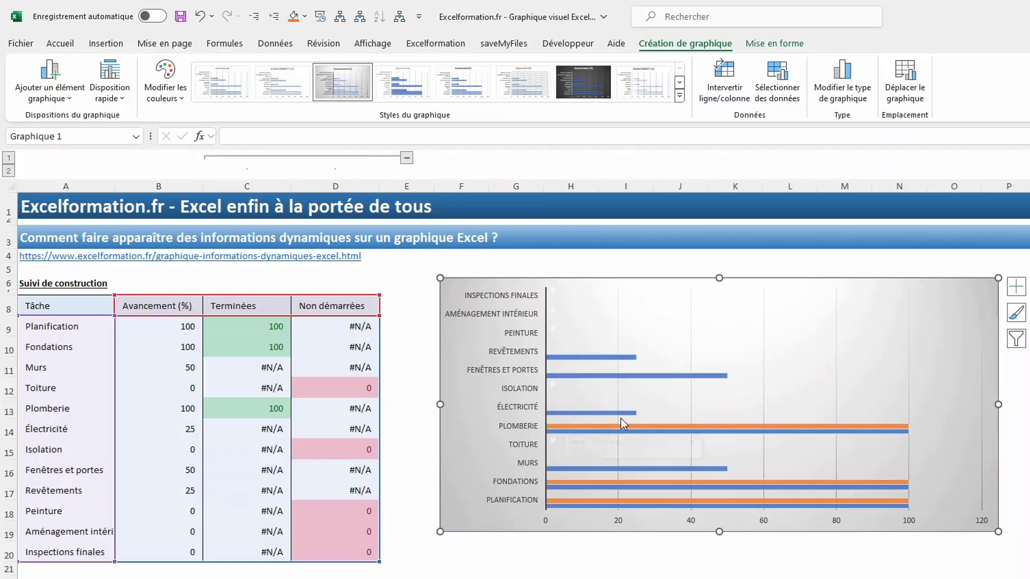
- Format the Terminées data series with a series overlap of 100 % and a gap width of 0 %
mouse_move(781, 425)
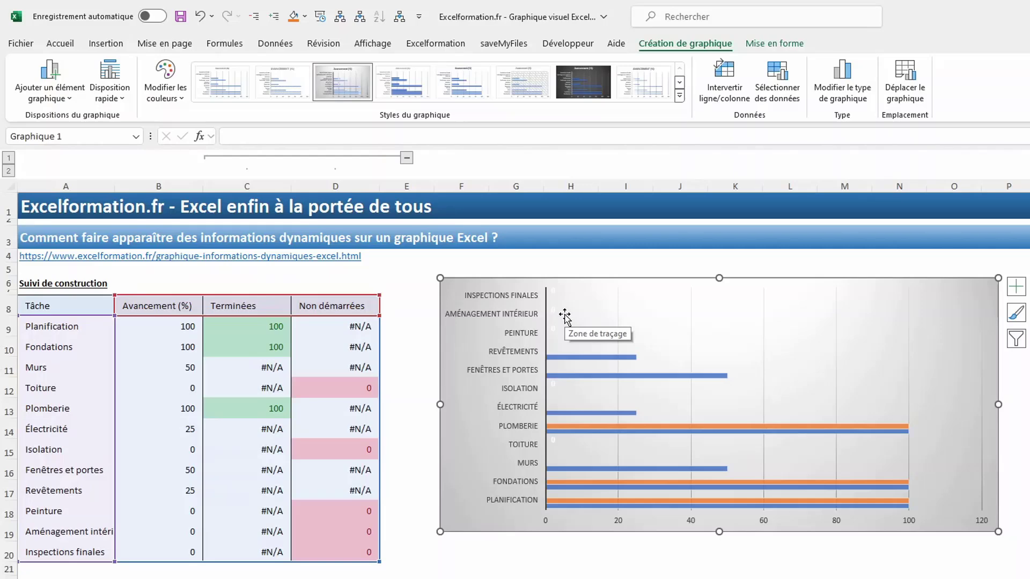
click(605, 427)
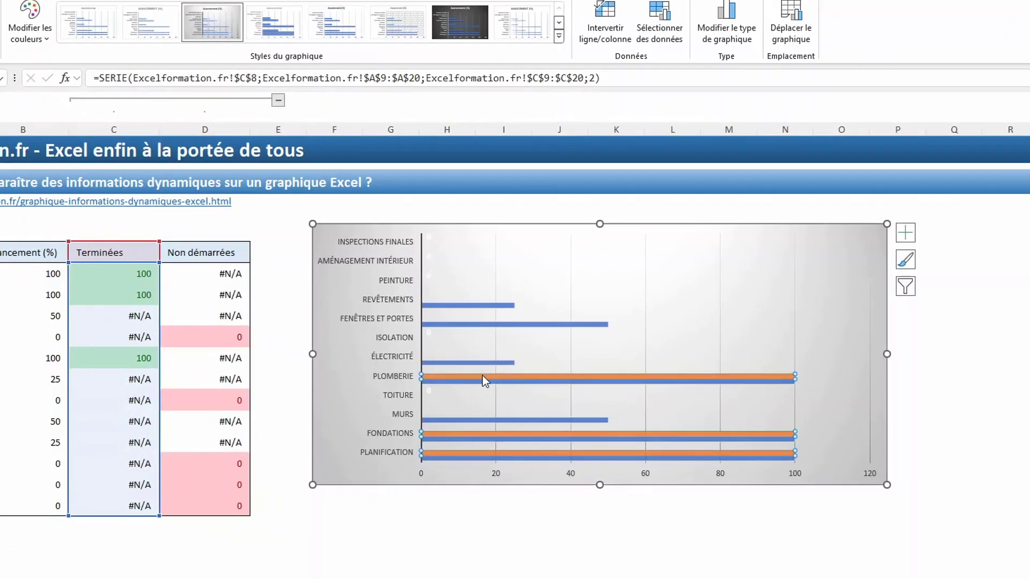
right_click(605, 427)
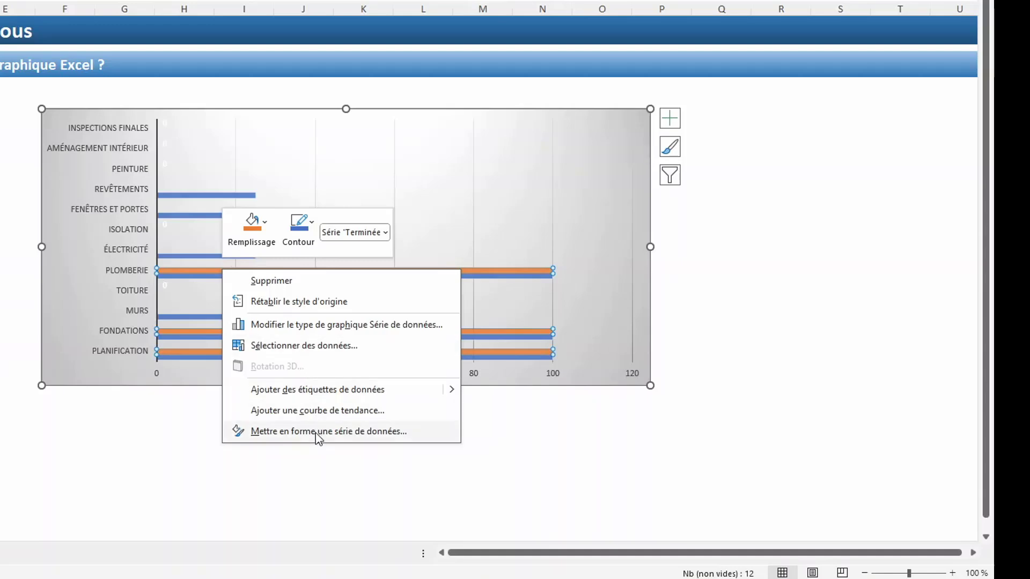
click(316, 434)
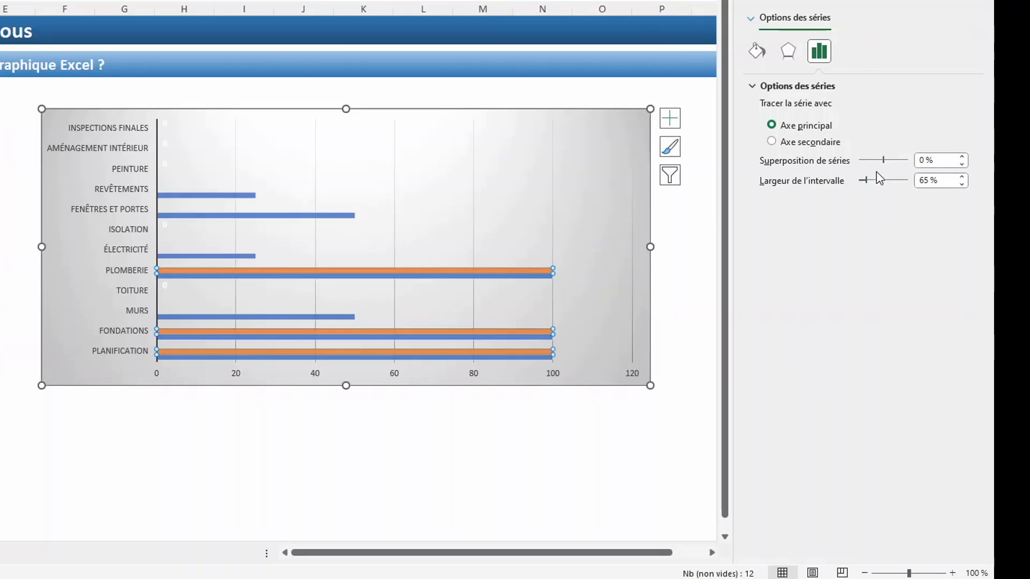
drag(884, 160, 944, 160)
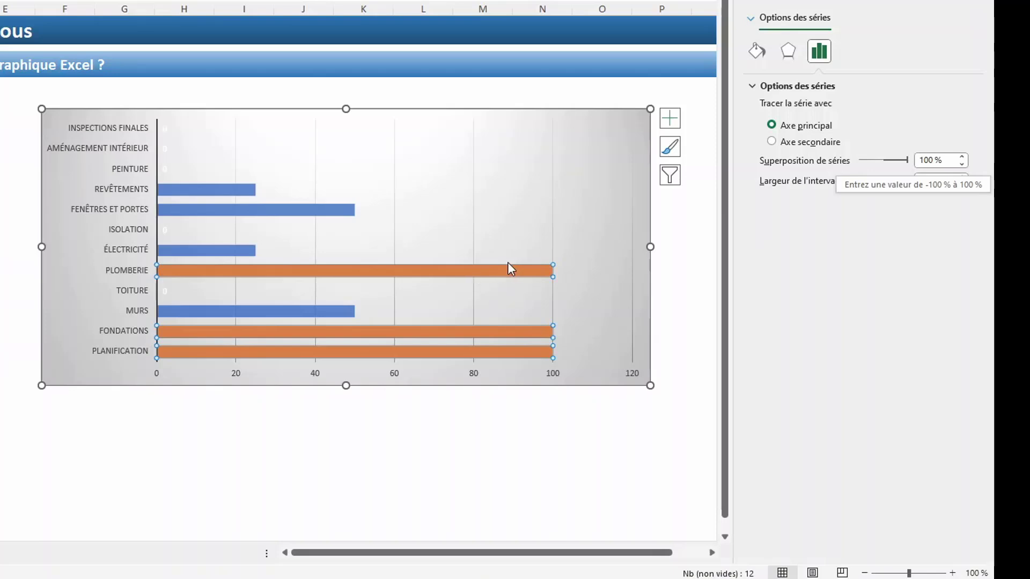
mouse_move(508, 265)
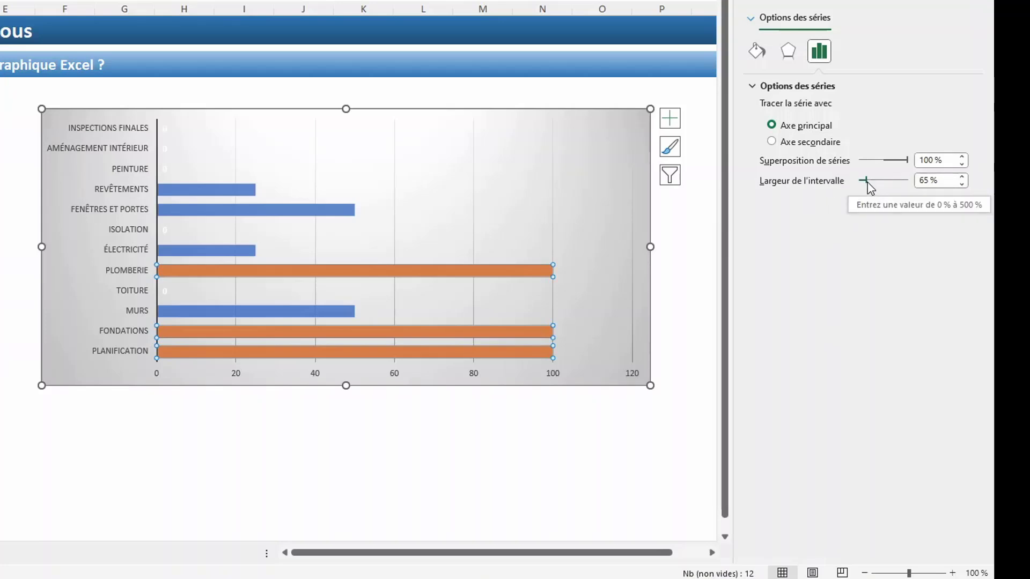
drag(867, 181, 864, 181)
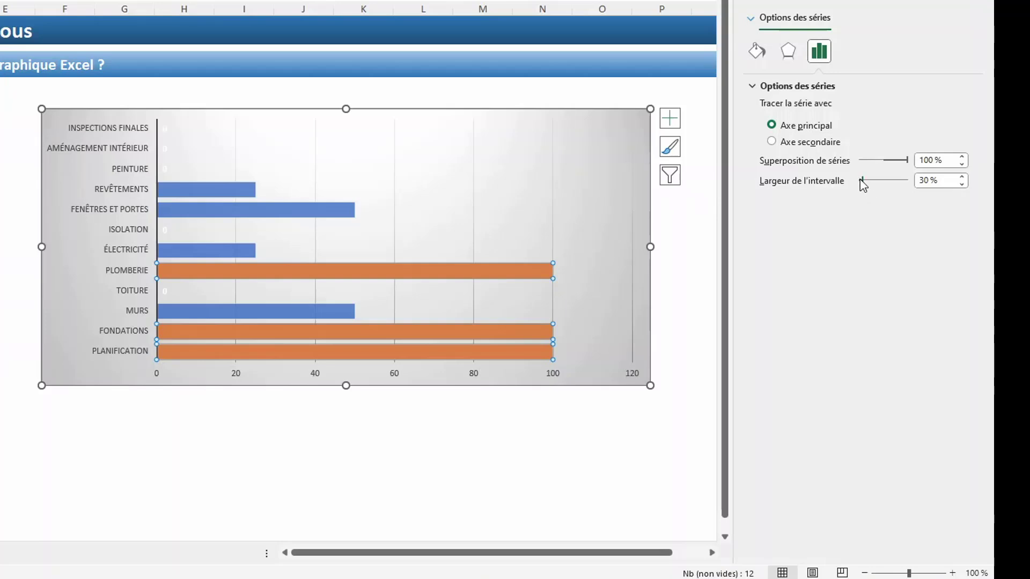
drag(864, 185, 835, 191)
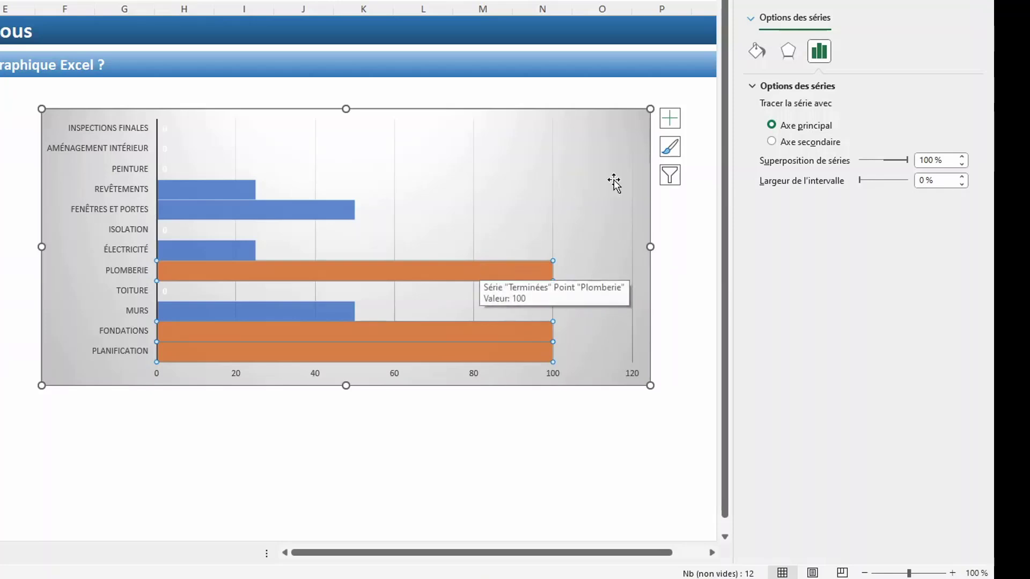
- Fill the Terminées bars with solid standard green and add data labels to them
click(758, 53)
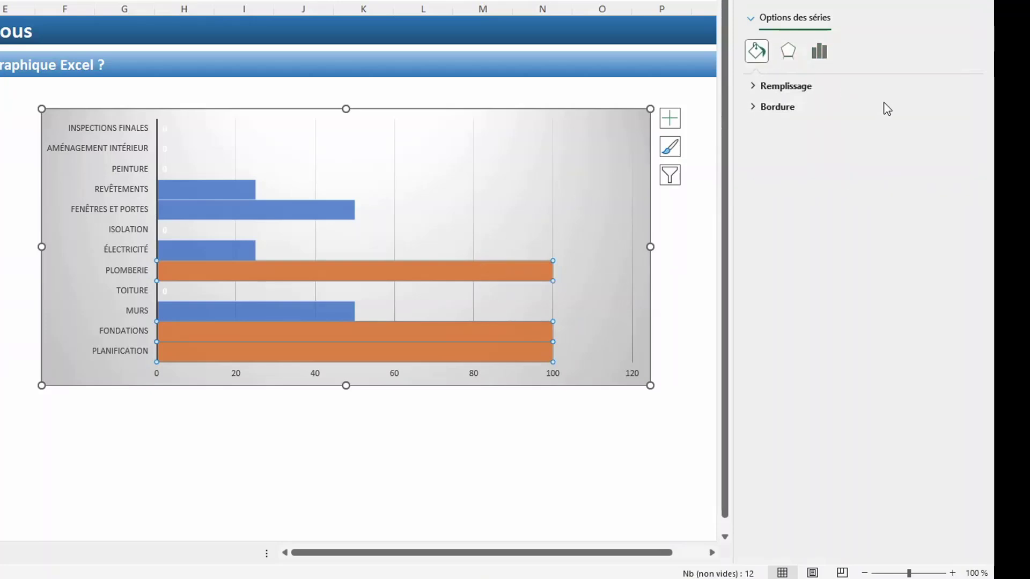
click(755, 87)
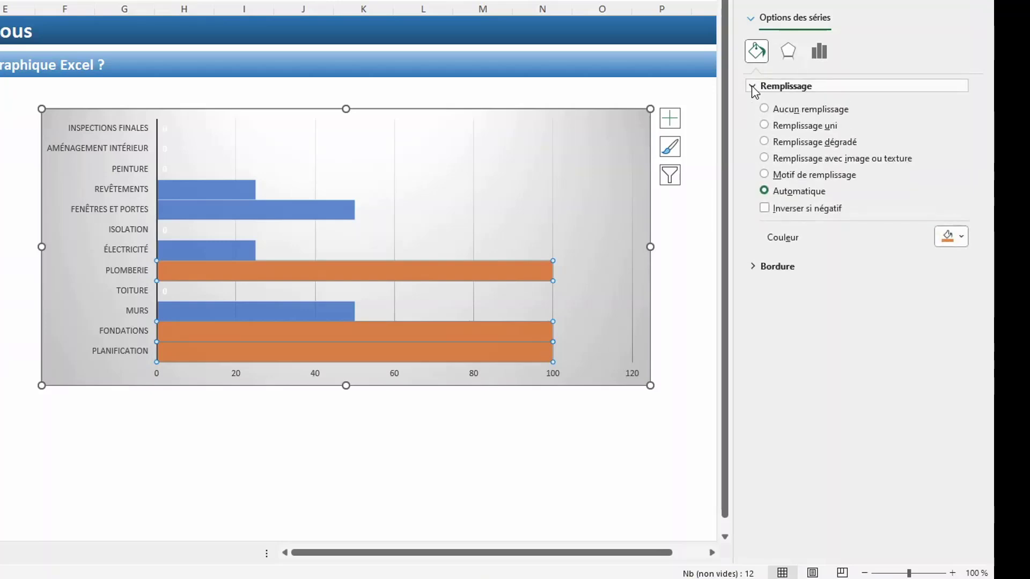
click(951, 240)
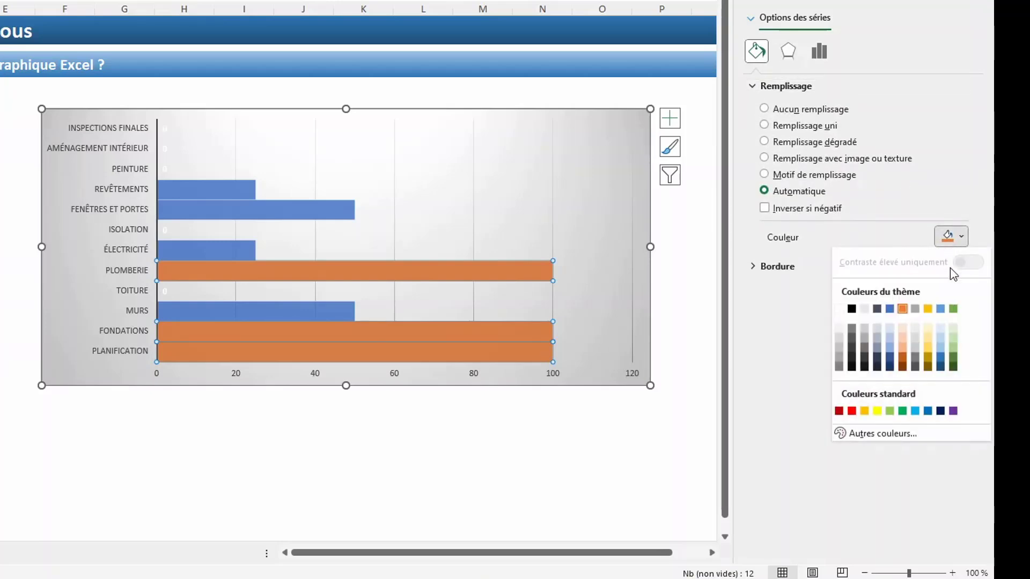
click(903, 412)
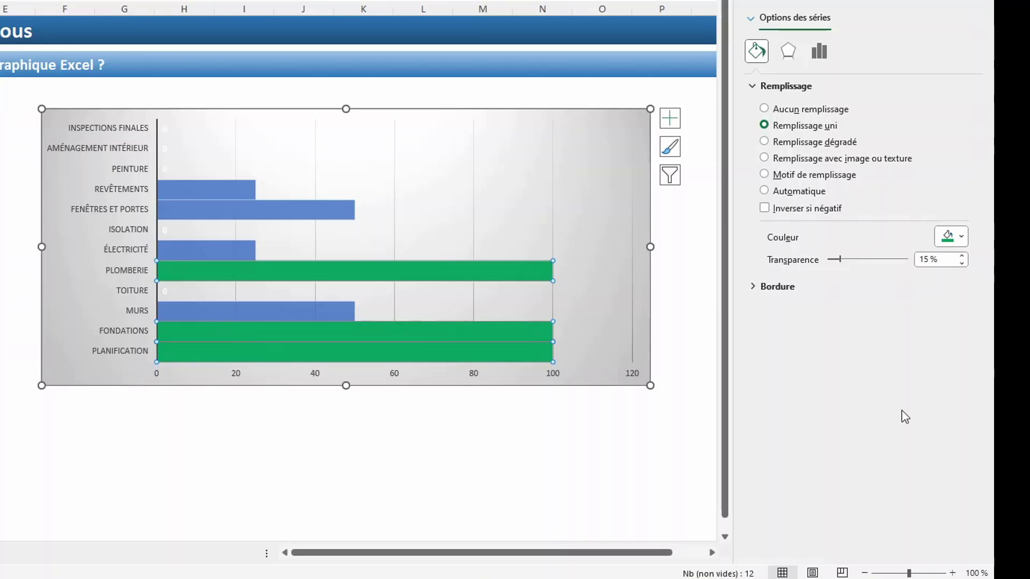
right_click(525, 279)
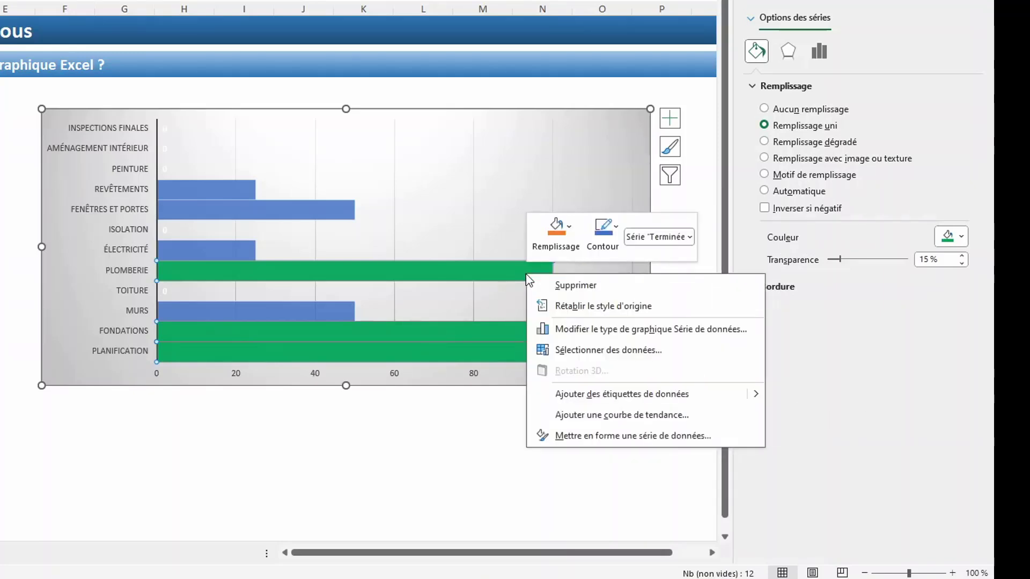
click(610, 399)
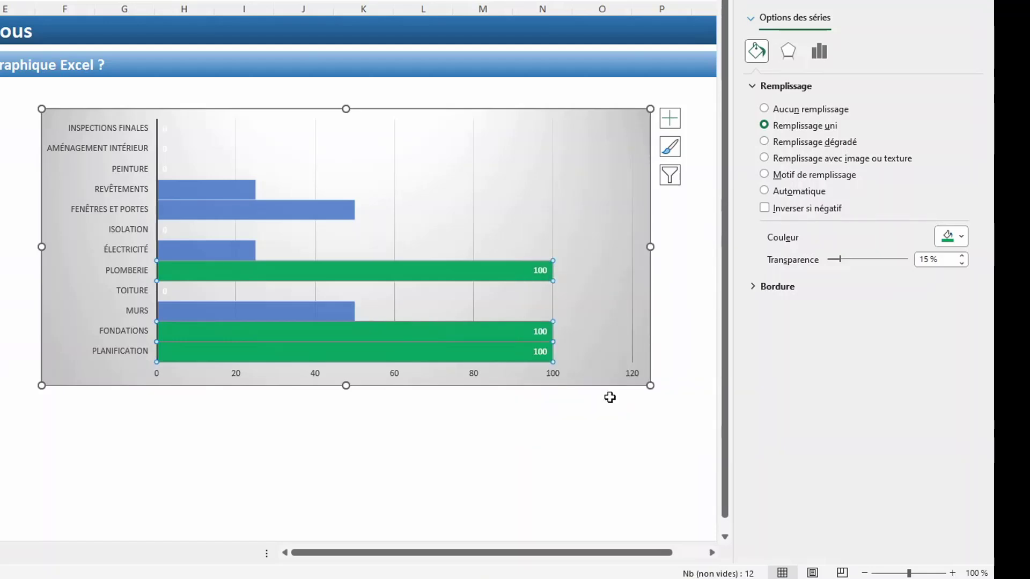
- Set the number category of the Terminées data labels to Personnalisé
click(538, 333)
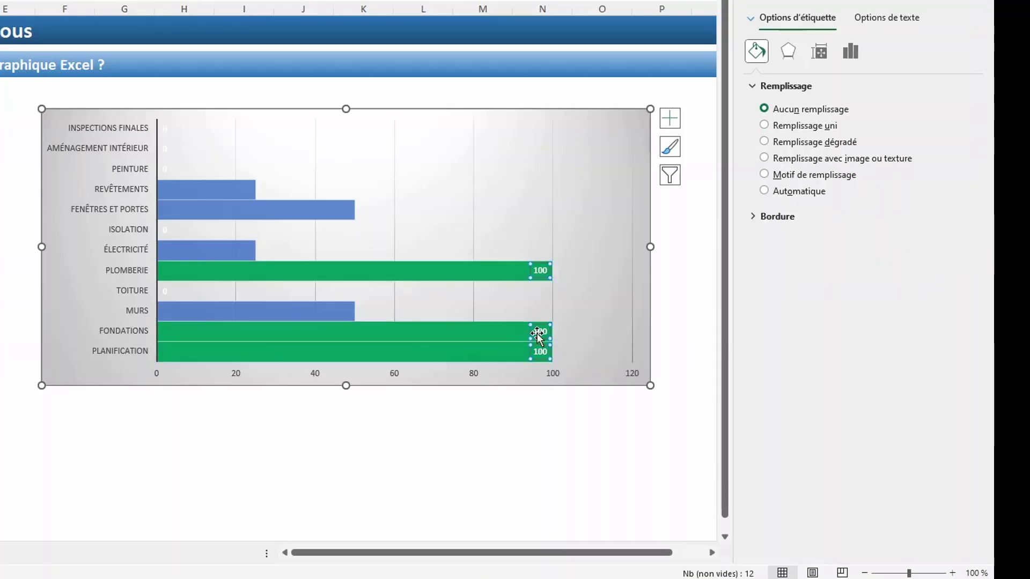
click(853, 53)
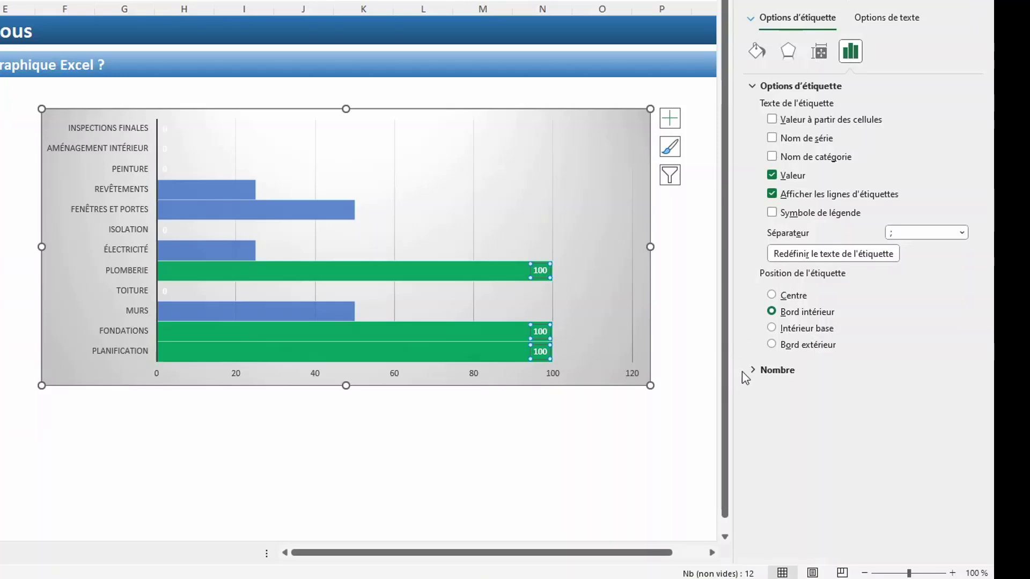
click(755, 375)
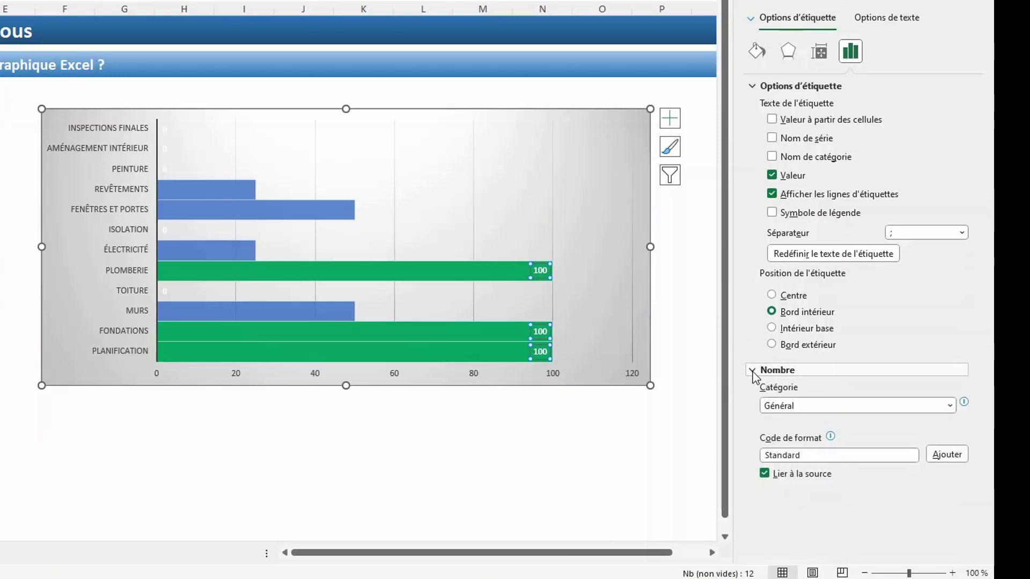
click(950, 406)
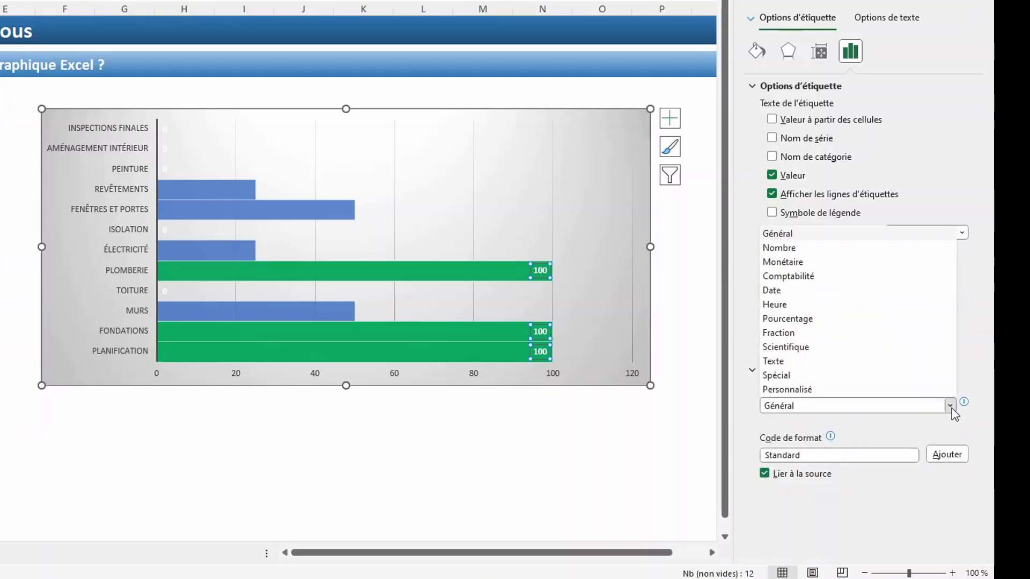
click(850, 390)
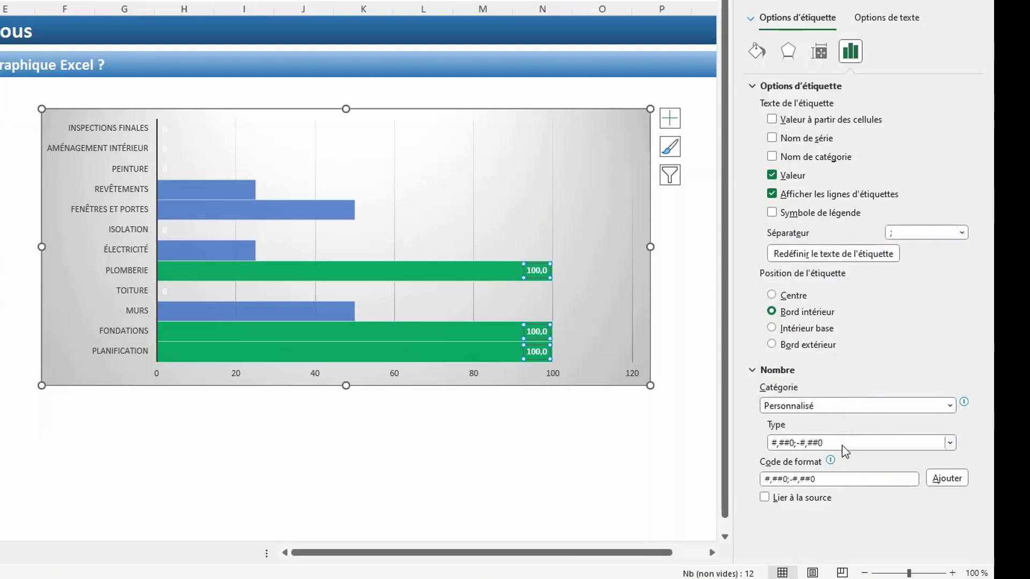
- Replace the format code of the Terminées data labels with "Terminée";; and add it
click(827, 480)
drag(829, 485, 715, 483)
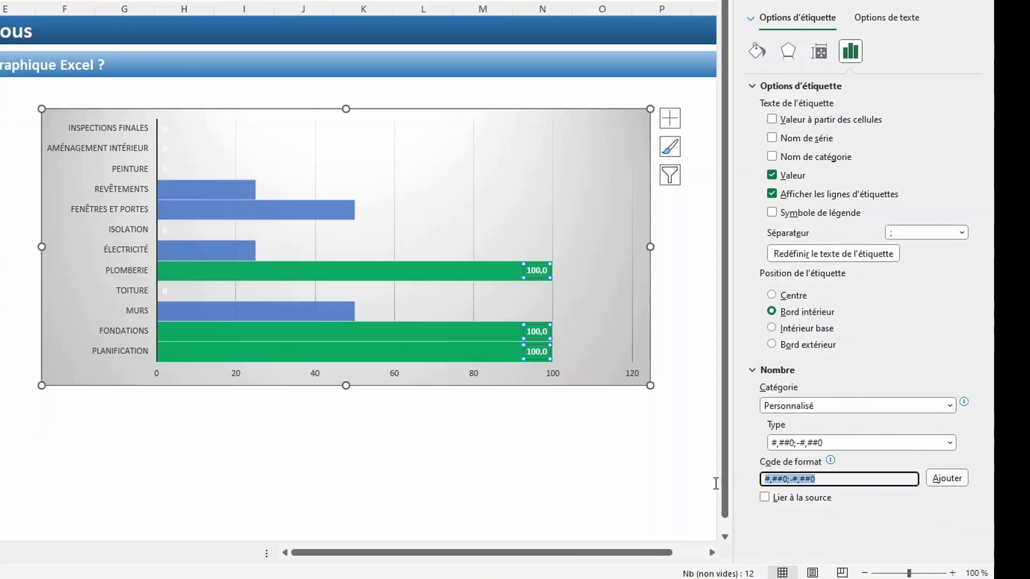
text(# #)
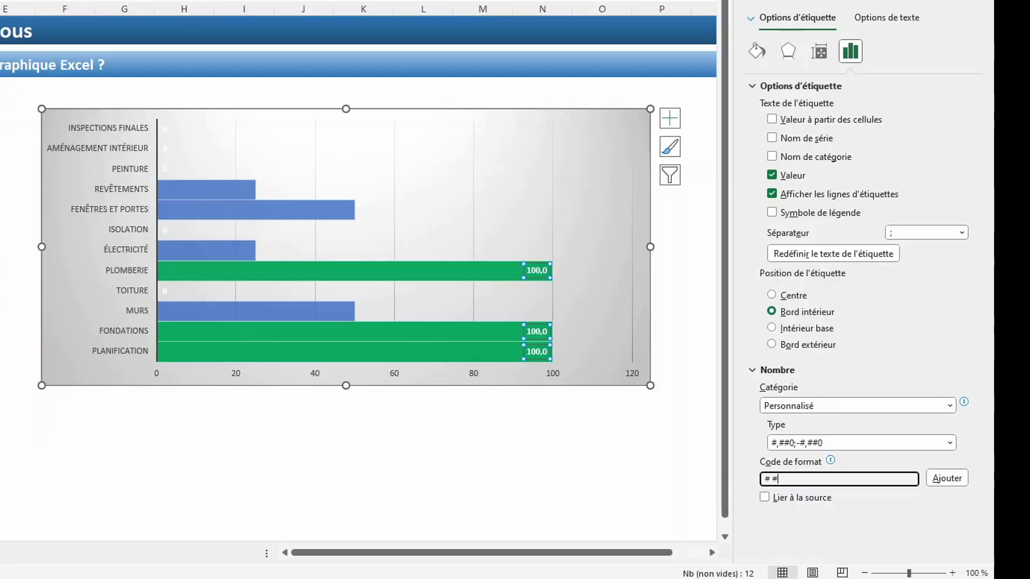
key(BackSpace)
key(BackSpace)
key(BackSpace)
text("Termonée)
key(BackSpace)
key(BackSpace)
key(BackSpace)
key(BackSpace)
text(inée";;)
click(935, 481)
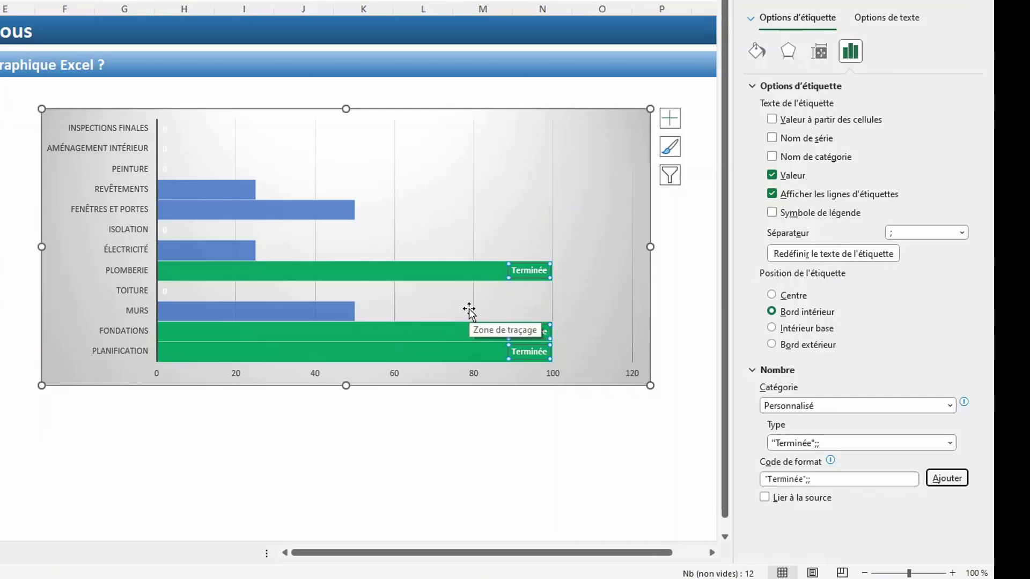
- Enter 100 in D12, the Toiture row of the Non démarrées column, to give that series a selectable bar
click(161, 131)
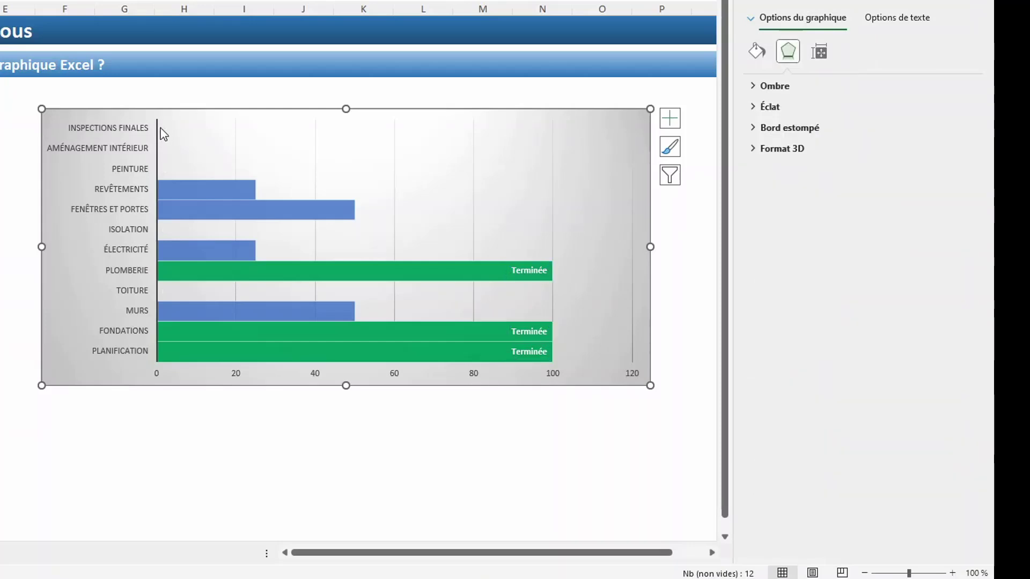
click(165, 129)
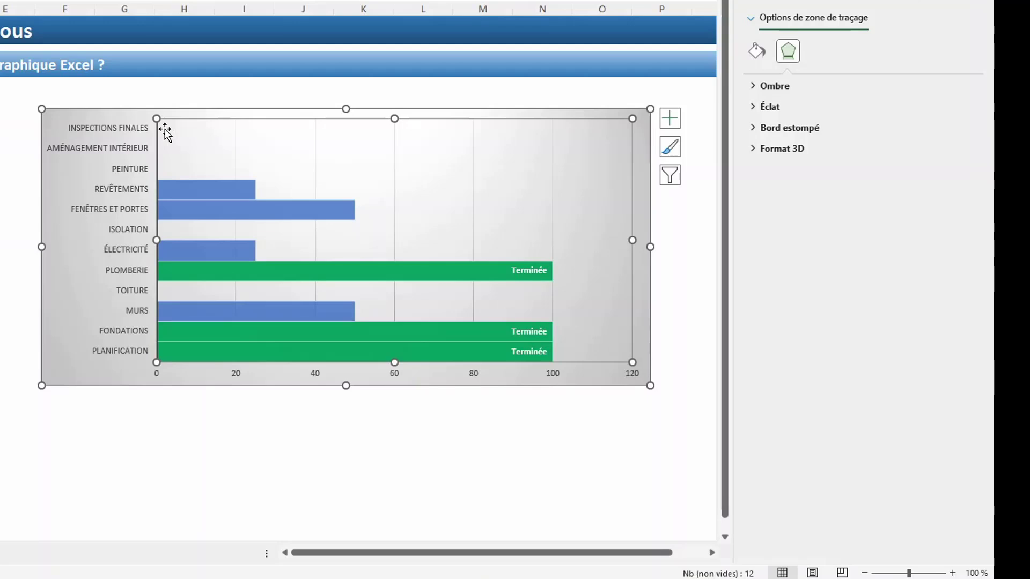
click(28, 253)
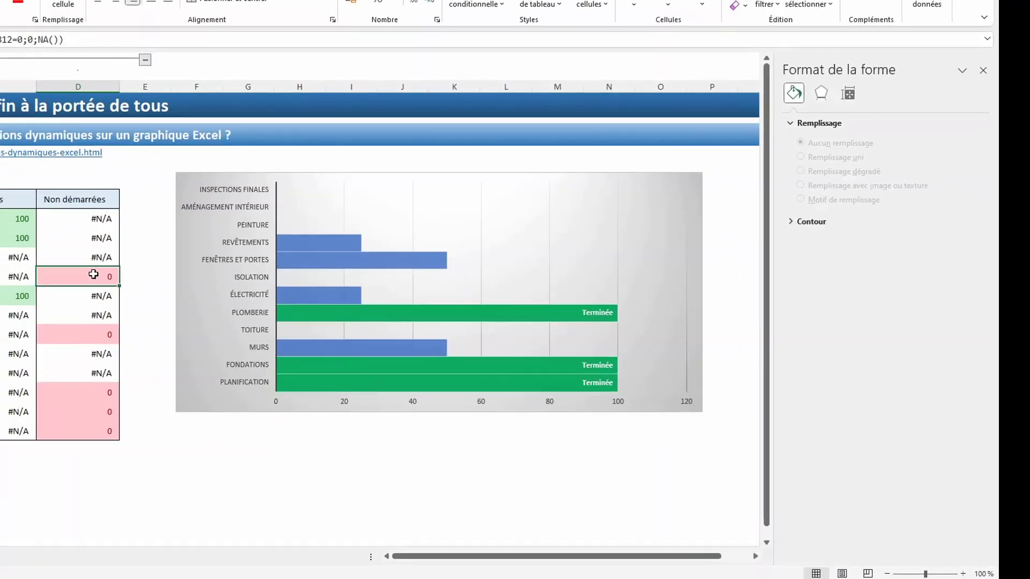
text(100)
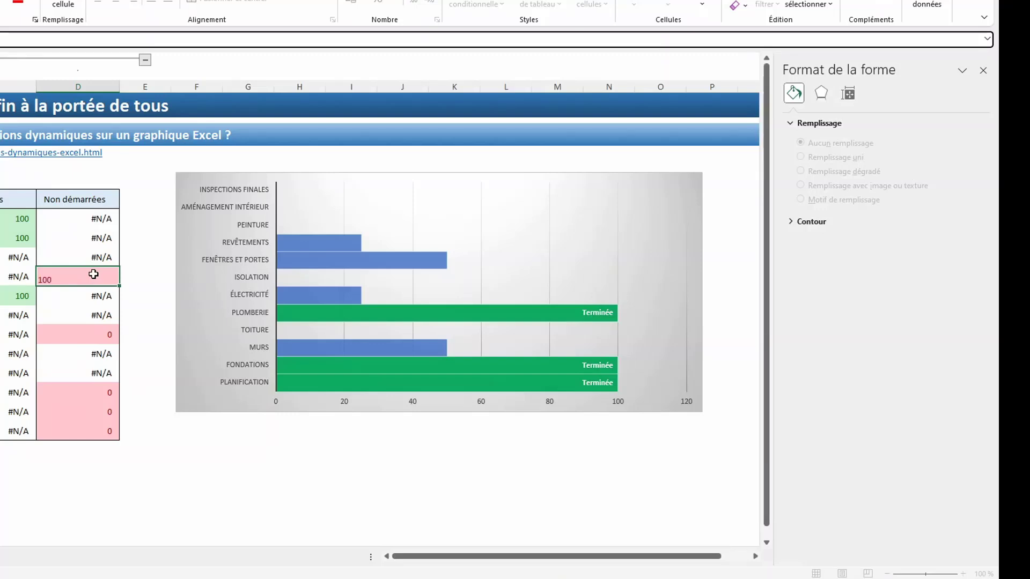
key(Return)
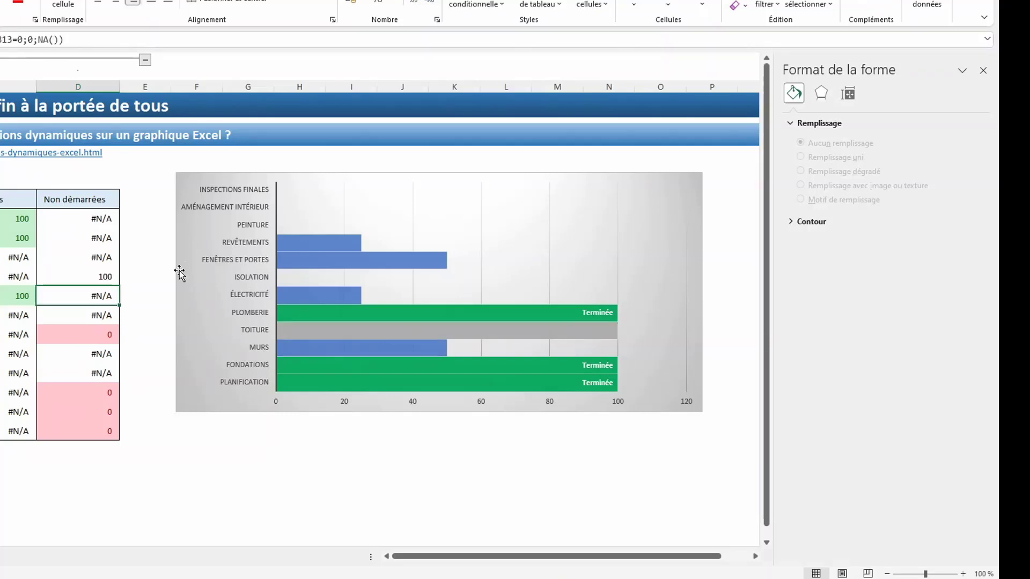
click(105, 276)
key(Delete)
key(ctrl+z)
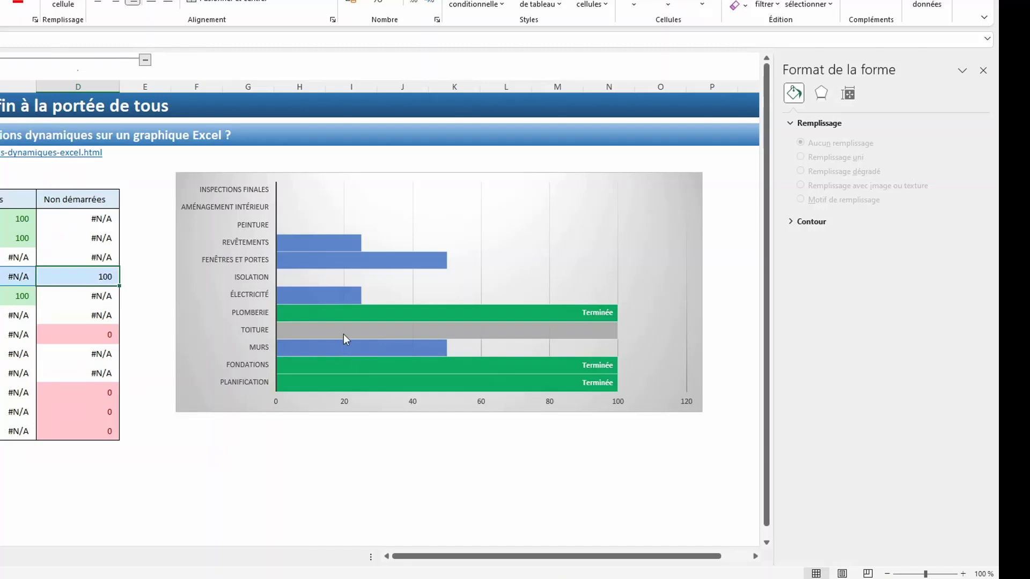
- Add data labels to the Non démarrées series, using its grey Toiture bar to reach the series
click(344, 335)
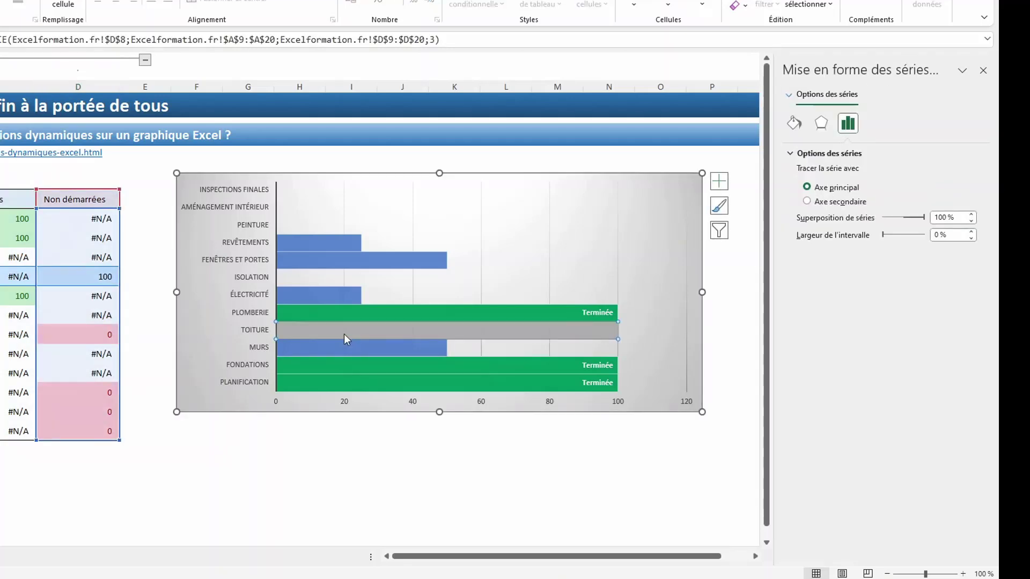
right_click(343, 334)
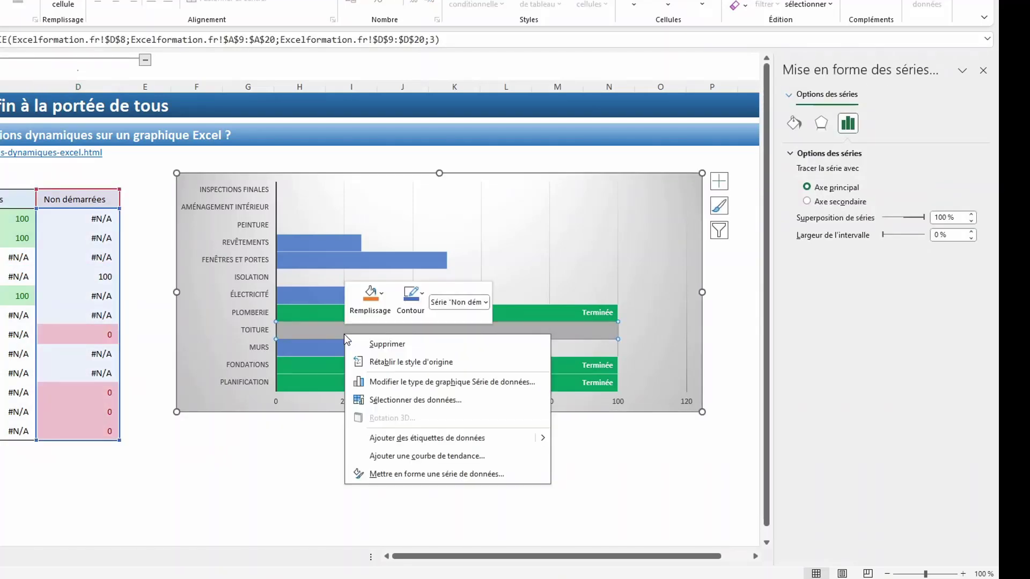
click(435, 438)
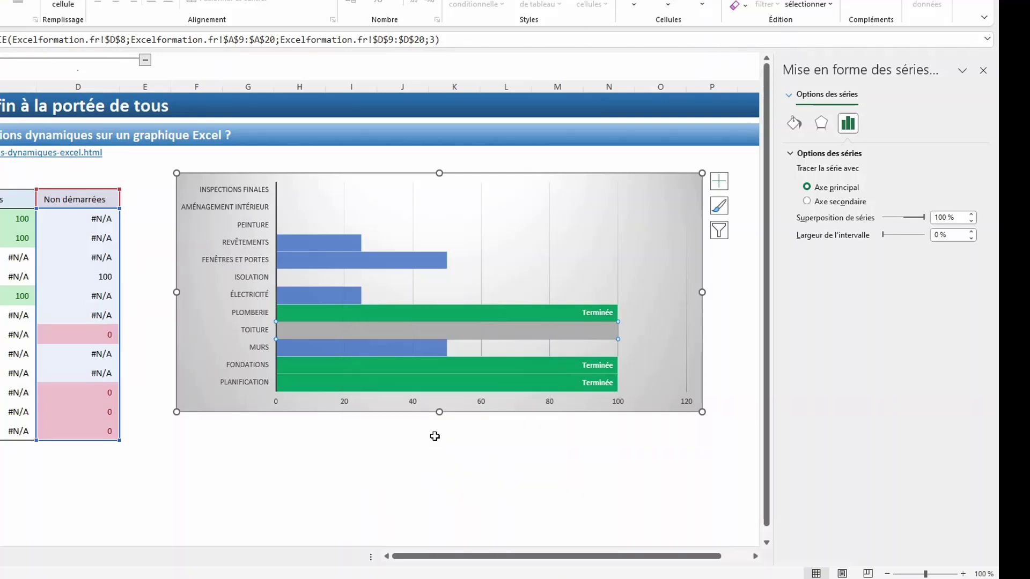
- Set the number category of the Non démarrées data labels to Personnalisé
click(610, 330)
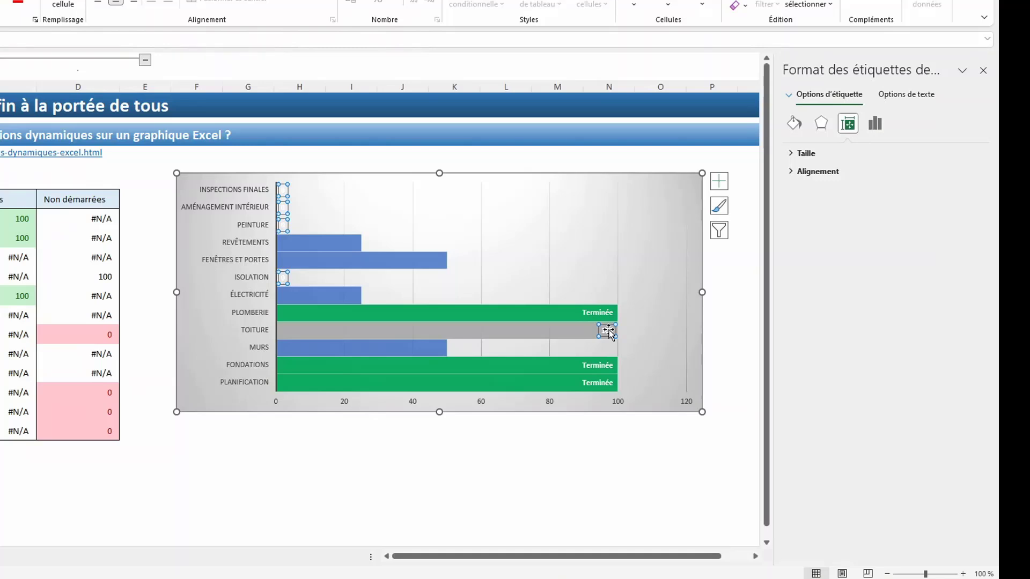
click(875, 124)
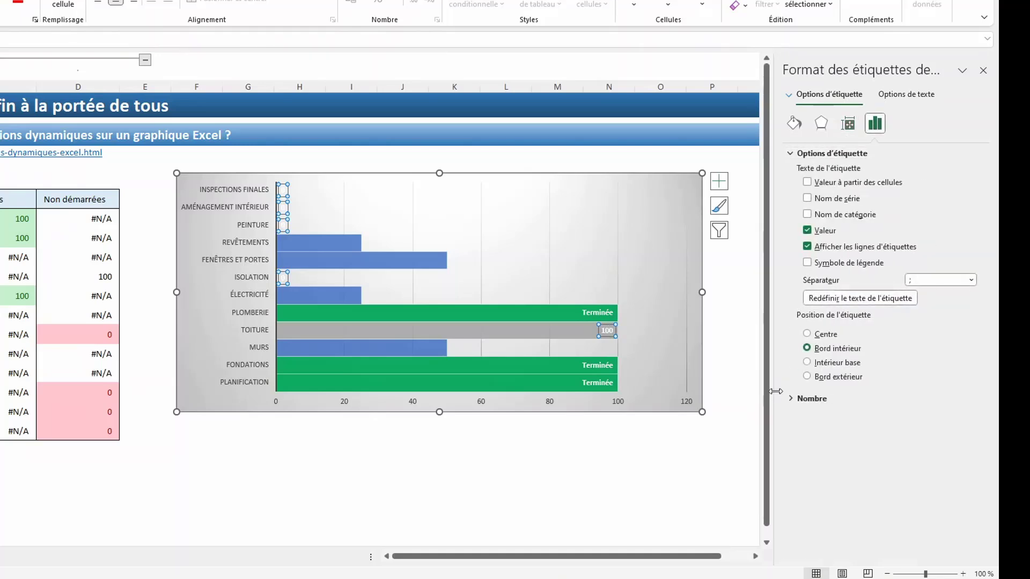
click(793, 399)
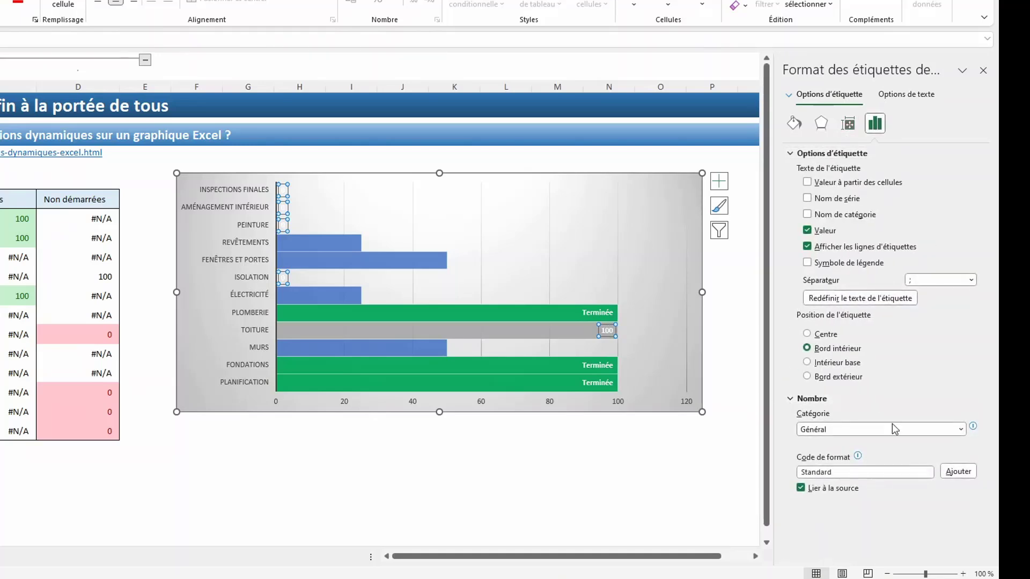
click(959, 431)
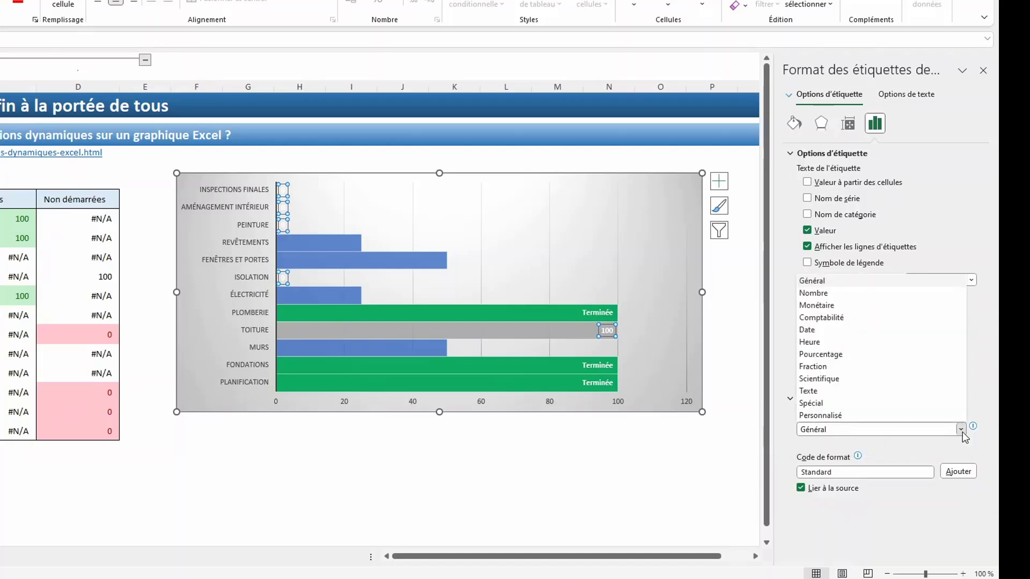
click(889, 416)
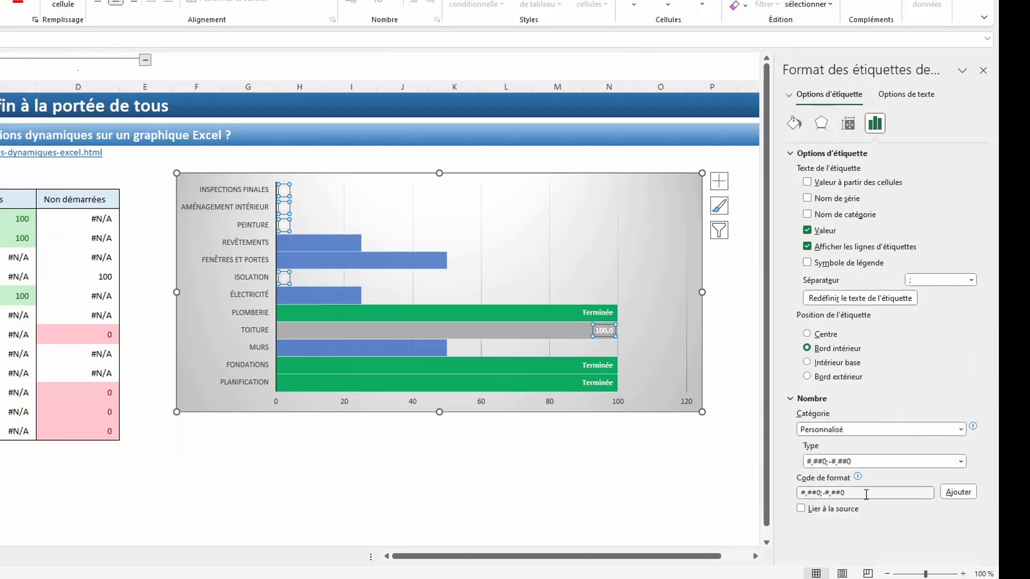
- Replace the format code of the Non démarrées data labels with ;;"Non démarrée", add it, and set the labels' font colour to black
drag(867, 494, 795, 496)
text(;;)
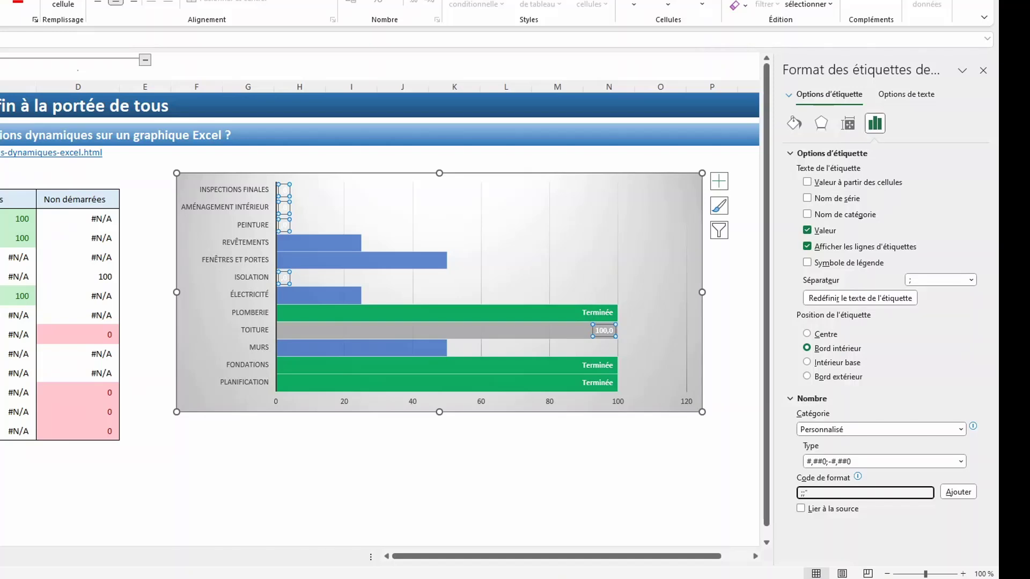
text(n démarrée)
click(964, 493)
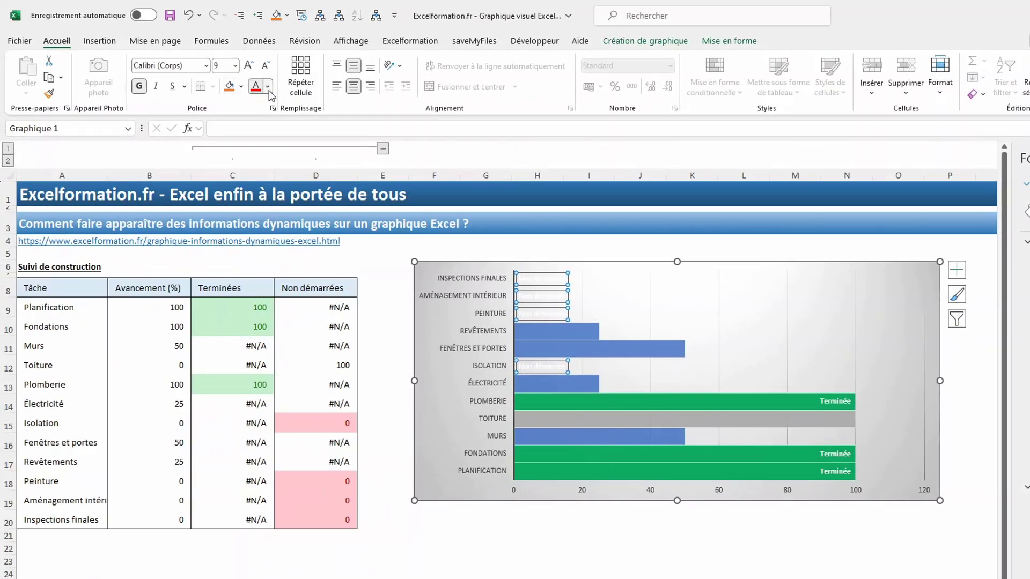
click(267, 87)
click(281, 134)
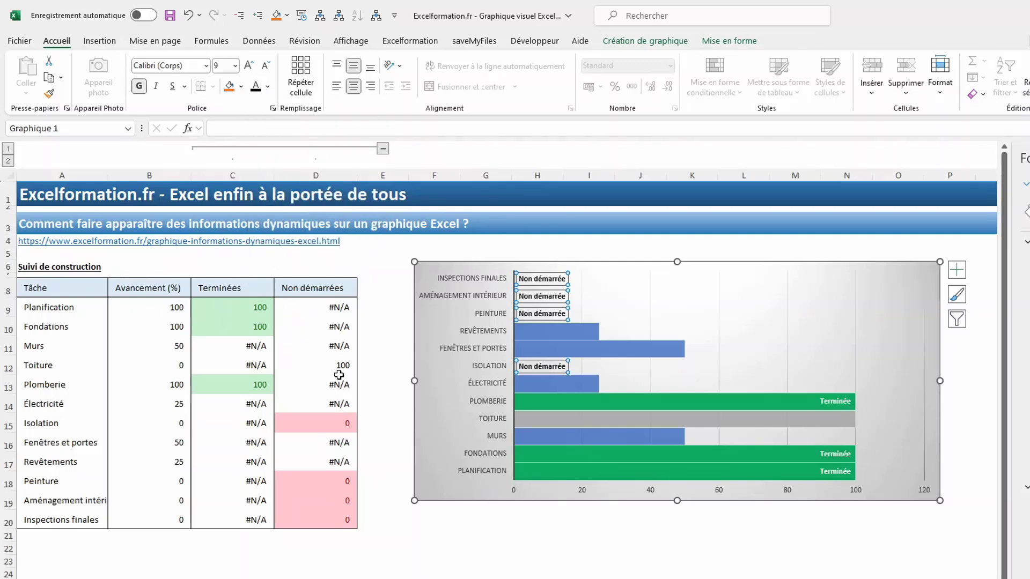
- Restore the formula =SI(B12=0;0;NA()) in D12 by filling it down from the cell above
click(347, 361)
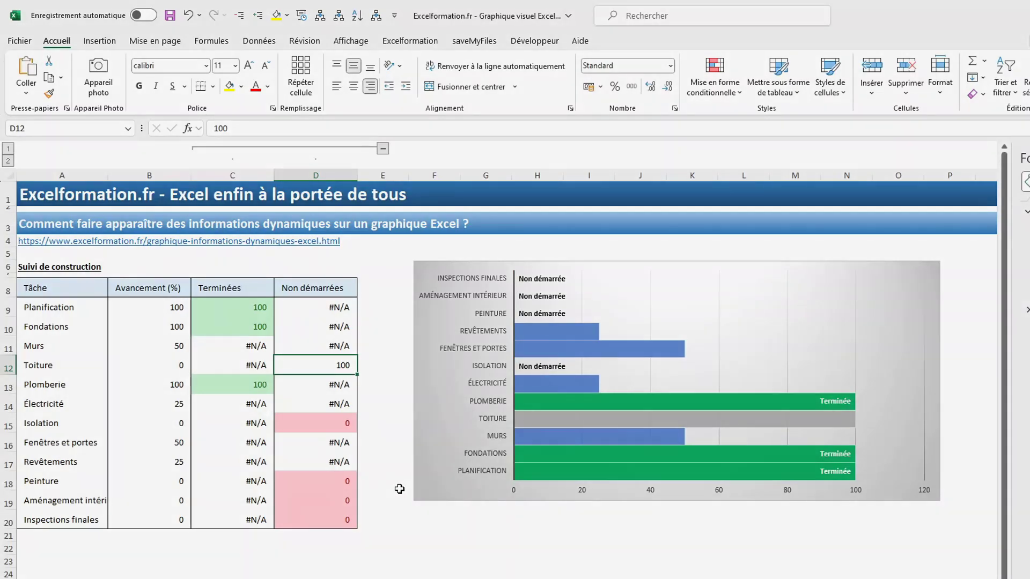
key(ctrl+b)
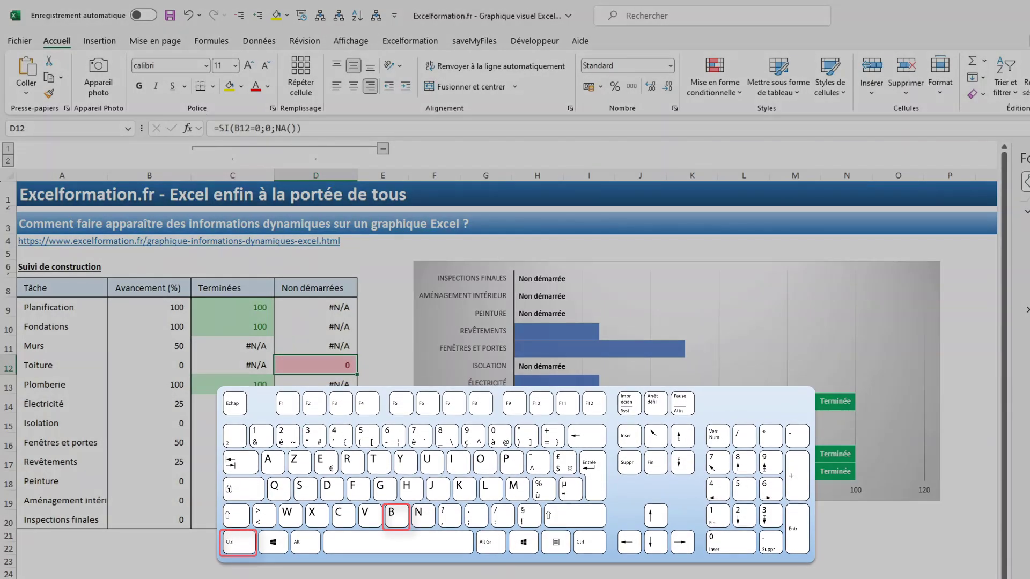